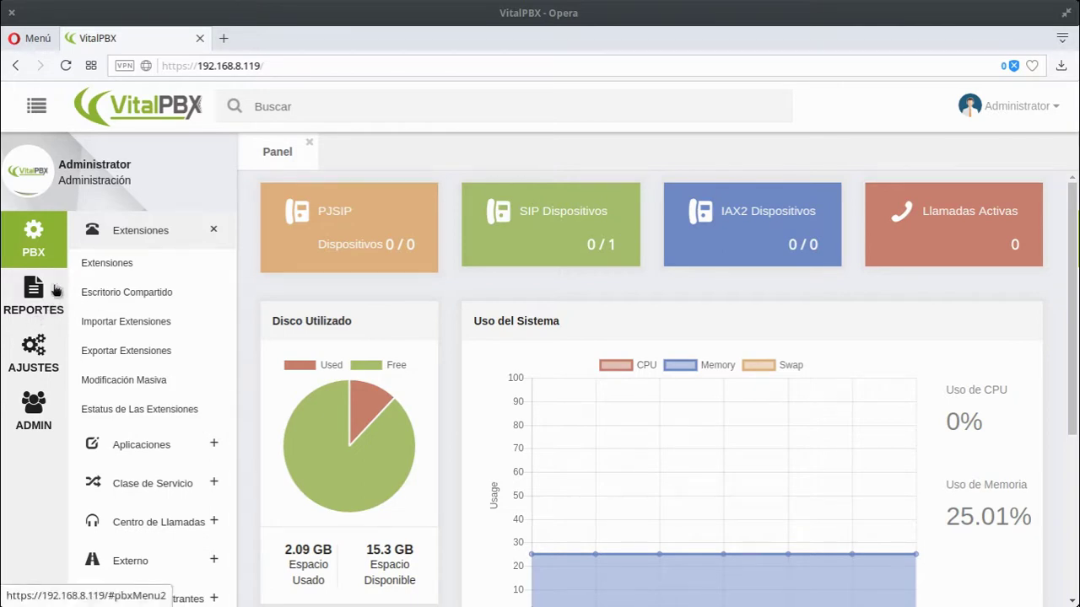
# - Open the Extensiones page from the PBX section of the sidebar
pyautogui.click(127, 270)
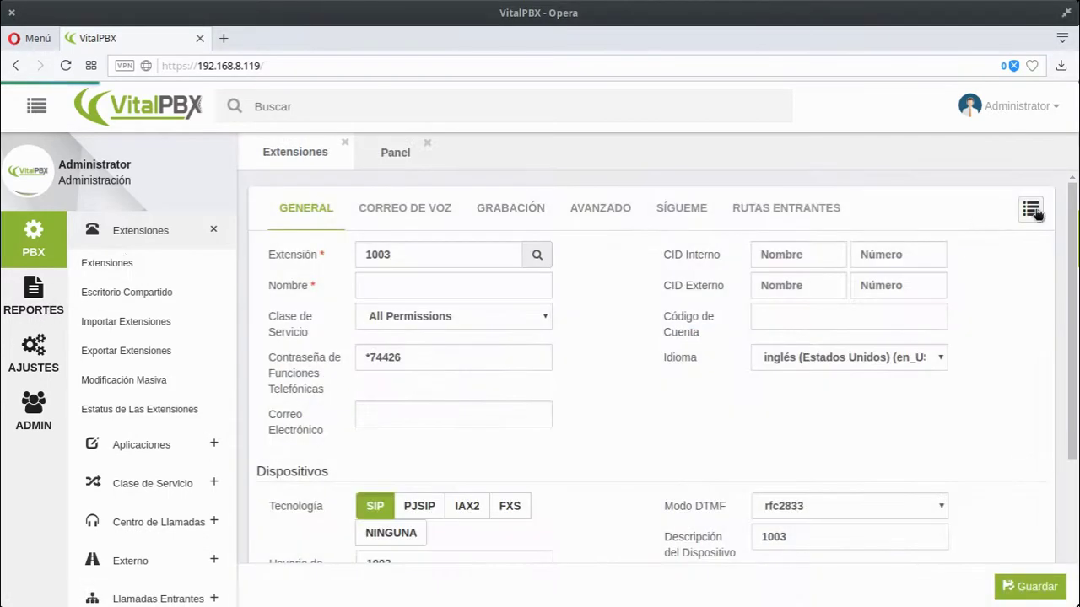
# - Reload a blank new-extension form and change its extension number from 1003 to 1001
pyautogui.click(1034, 209)
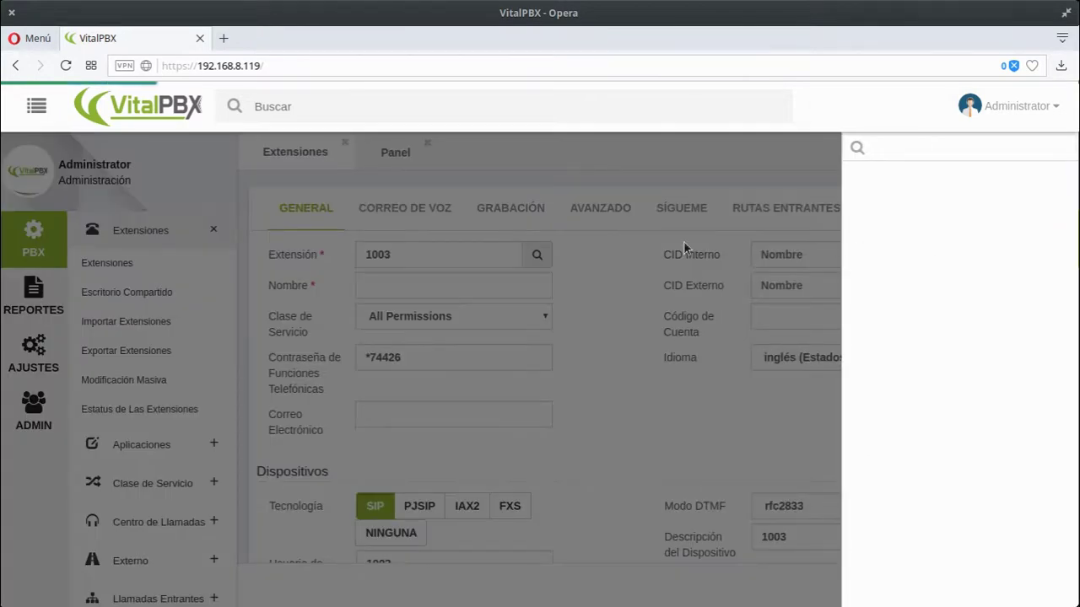
pyautogui.click(639, 268)
pyautogui.click(1030, 209)
pyautogui.click(682, 359)
pyautogui.click(110, 263)
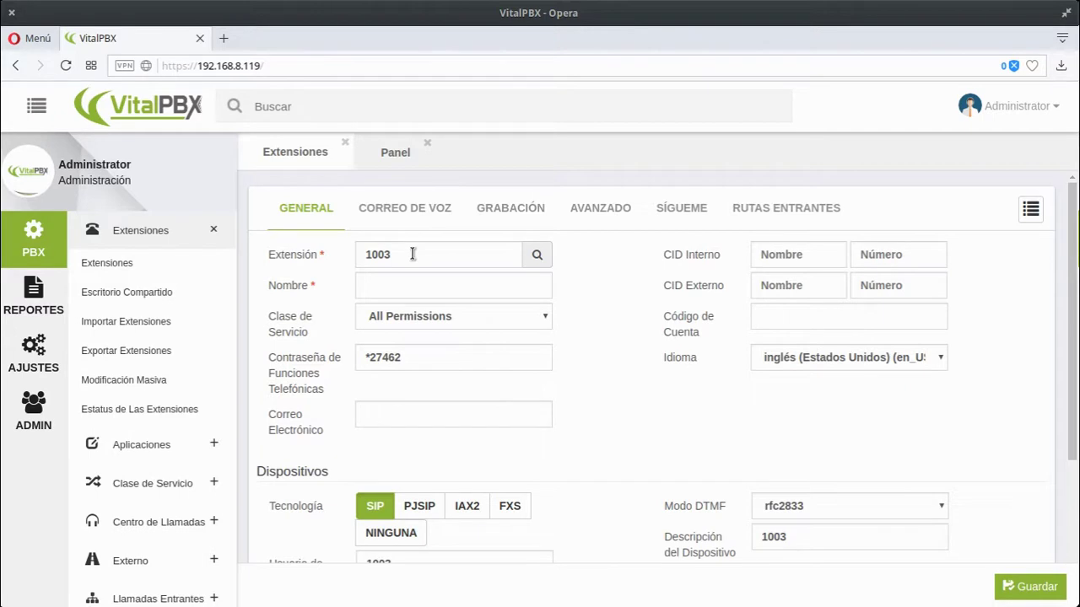
pyautogui.moveTo(433, 255); pyautogui.dragTo(262, 253)
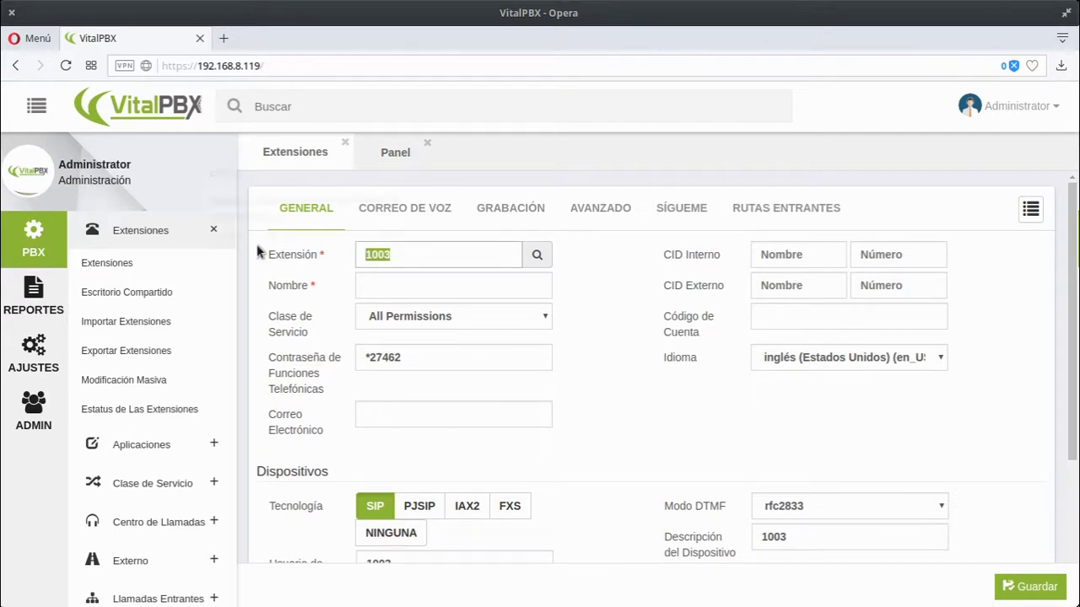
pyautogui.write('1001')
# - Enter Frank as the extension name and select the phone features password value
pyautogui.click(415, 285)
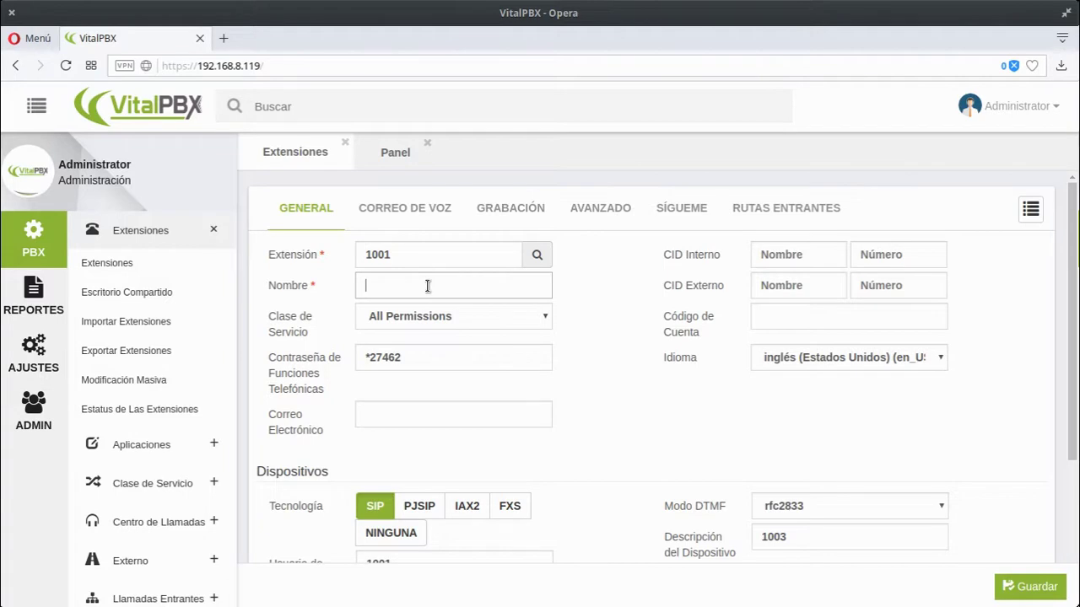
pyautogui.write('Frank')
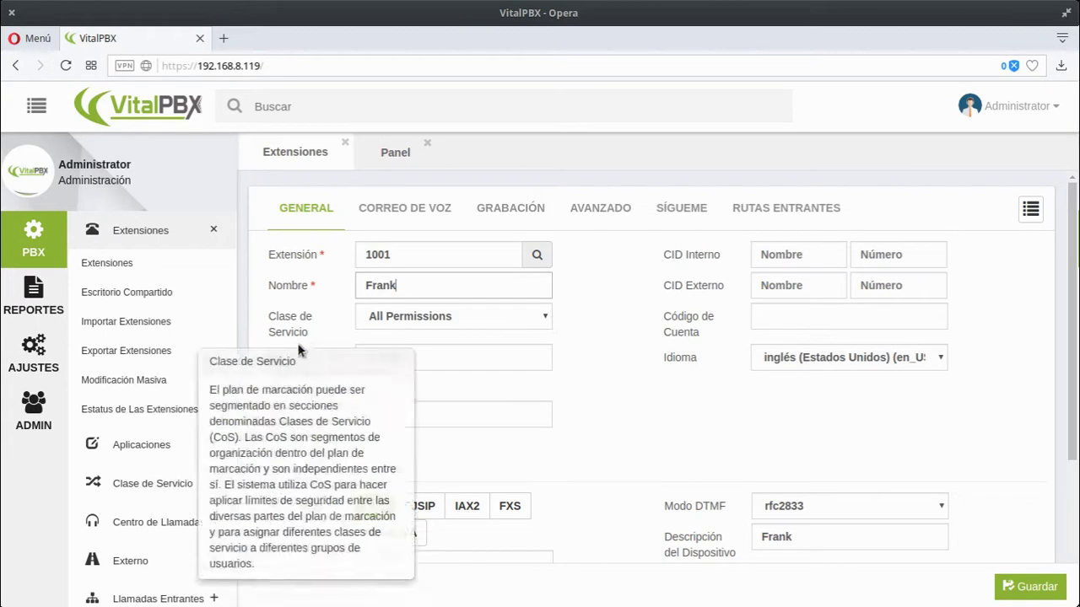
pyautogui.moveTo(316, 380)
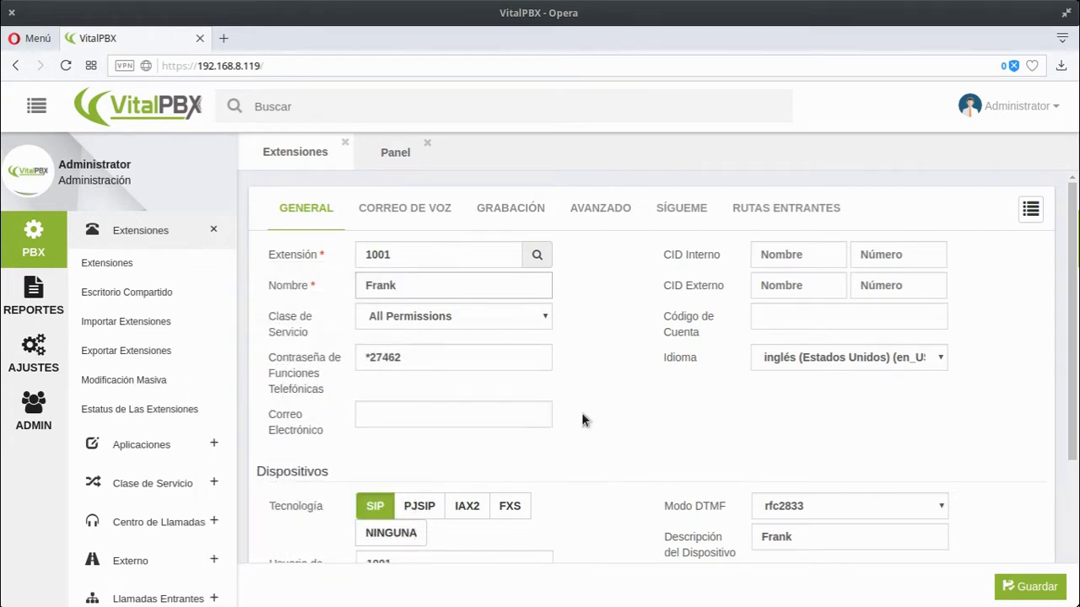
pyautogui.moveTo(679, 361)
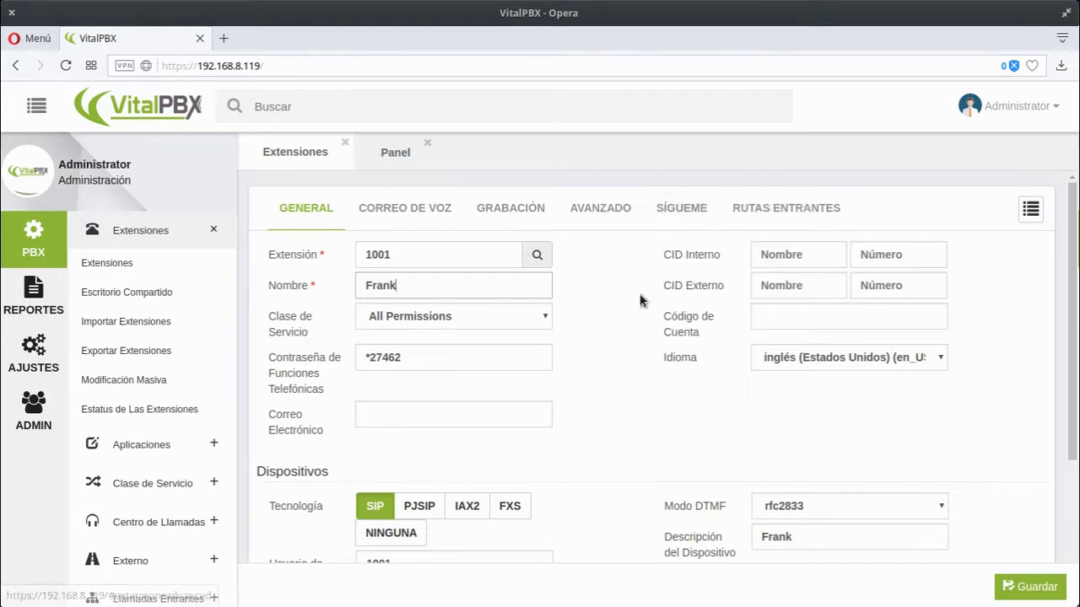
pyautogui.moveTo(705, 265)
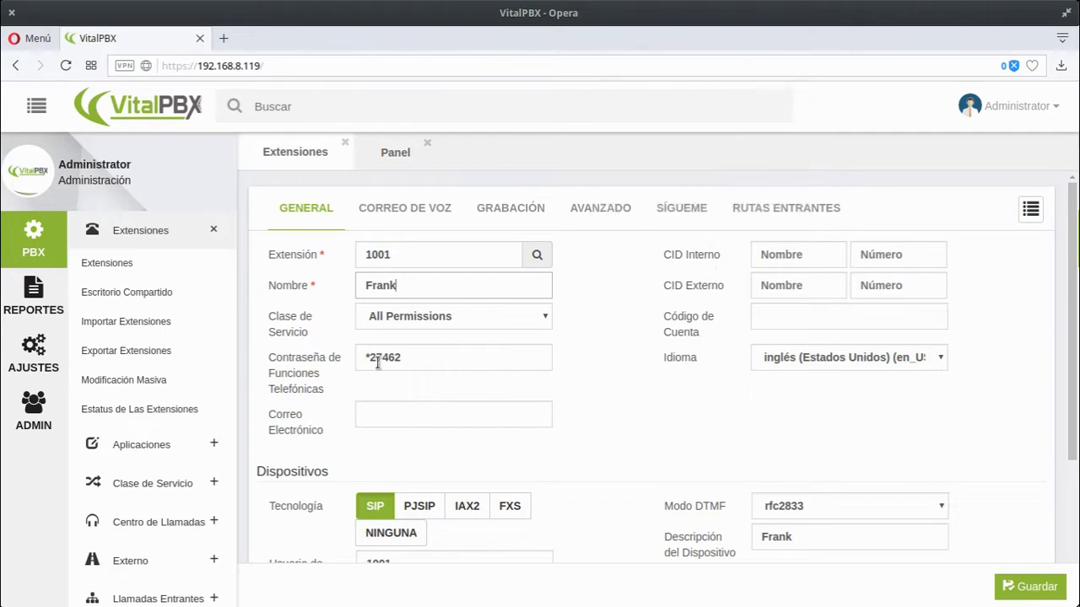
pyautogui.moveTo(416, 357); pyautogui.dragTo(342, 358)
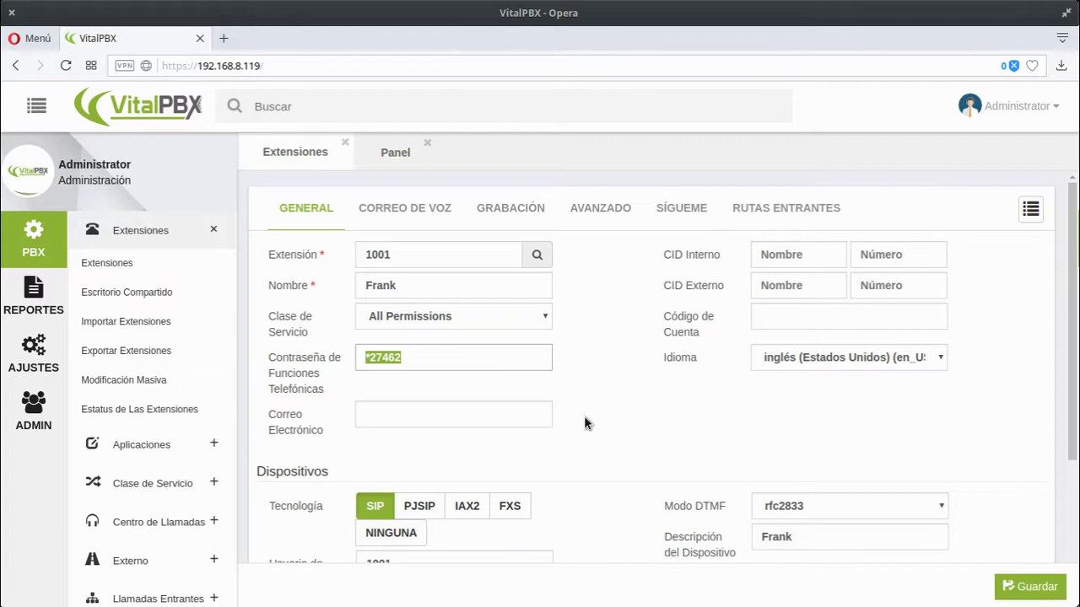
pyautogui.moveTo(436, 356); pyautogui.dragTo(363, 357)
# - Open Códigos de Funciones under Aplicaciones and inspect the blacklist codes *30, *31 and *32
pyautogui.click(173, 444)
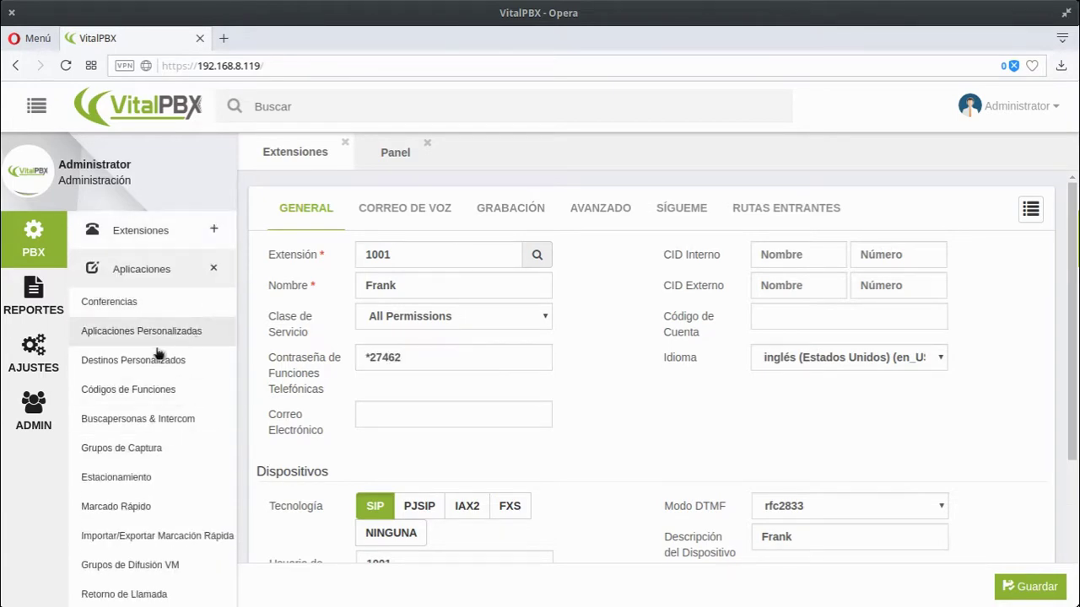
pyautogui.click(146, 392)
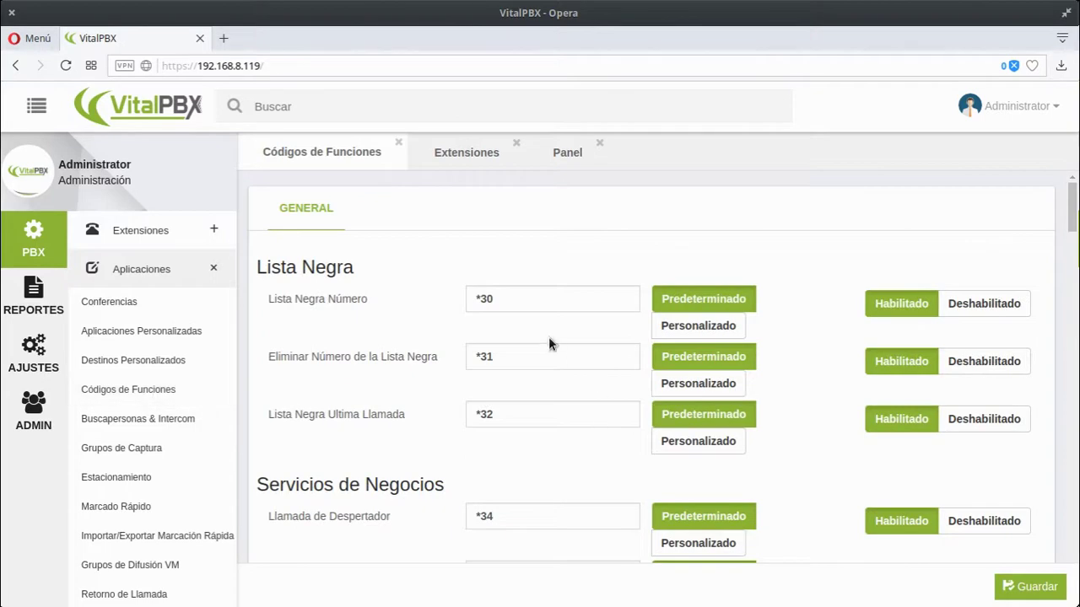
pyautogui.moveTo(527, 301); pyautogui.dragTo(464, 300)
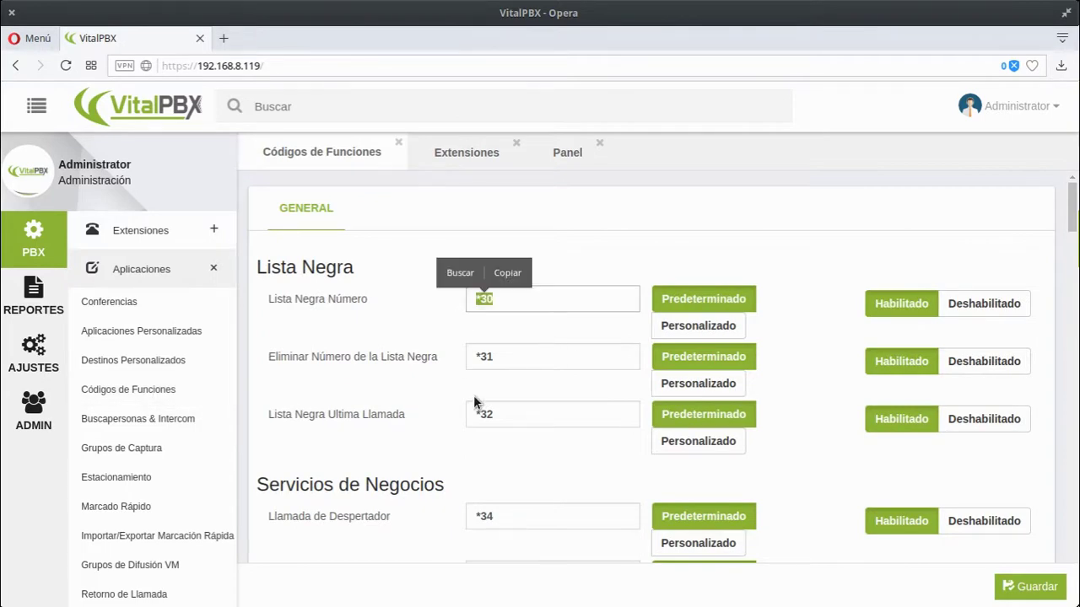
pyautogui.moveTo(527, 361); pyautogui.dragTo(430, 359)
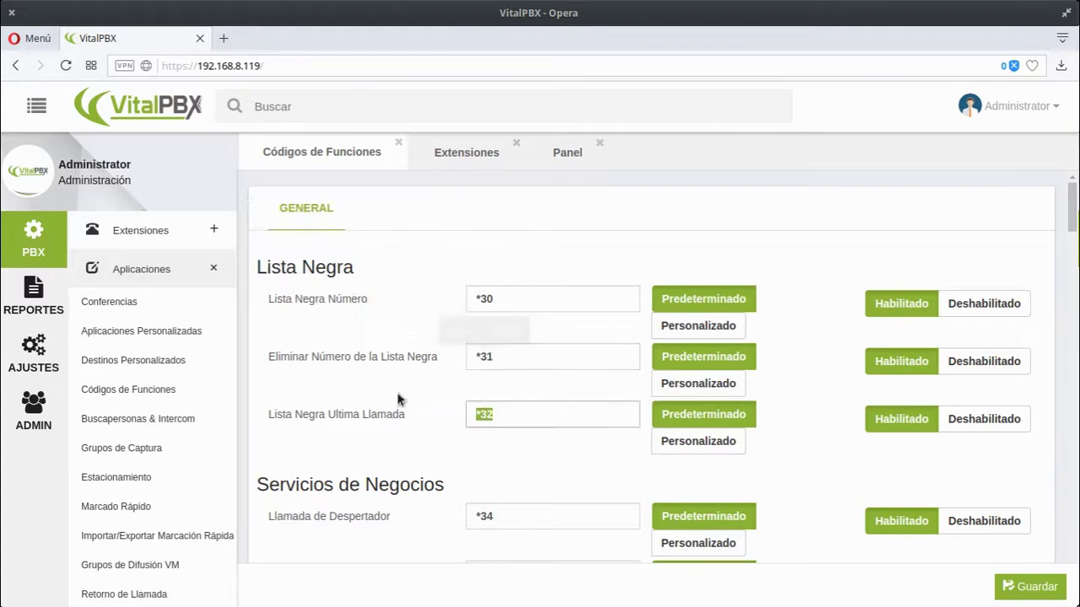
pyautogui.moveTo(504, 410); pyautogui.dragTo(284, 428)
pyautogui.click(131, 235)
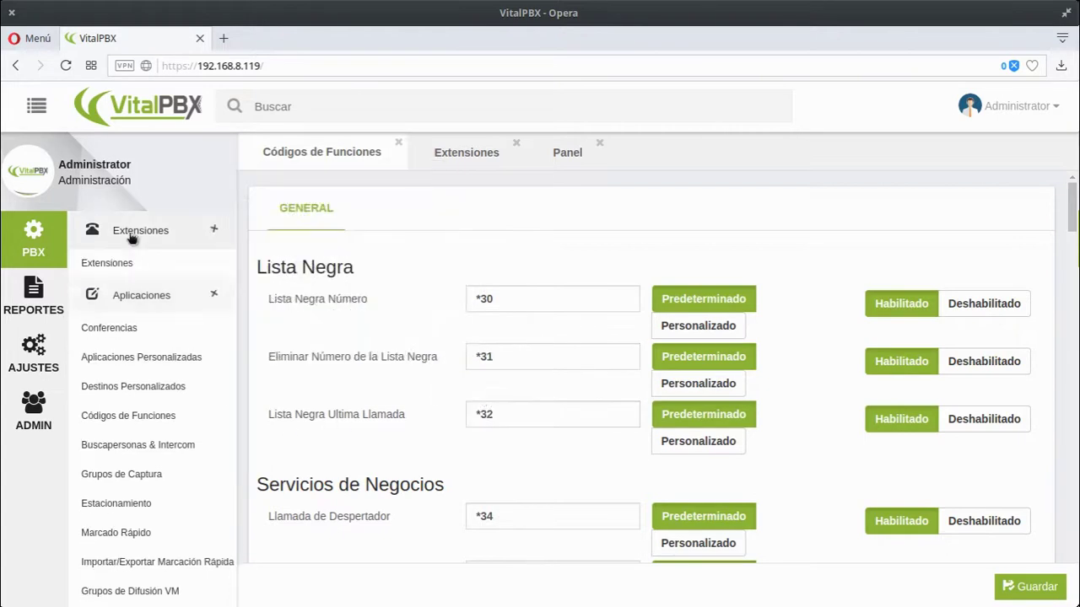
# - Return to extension 1001's form and choose español (Nicaragua) (es_NI) as its language
pyautogui.click(459, 156)
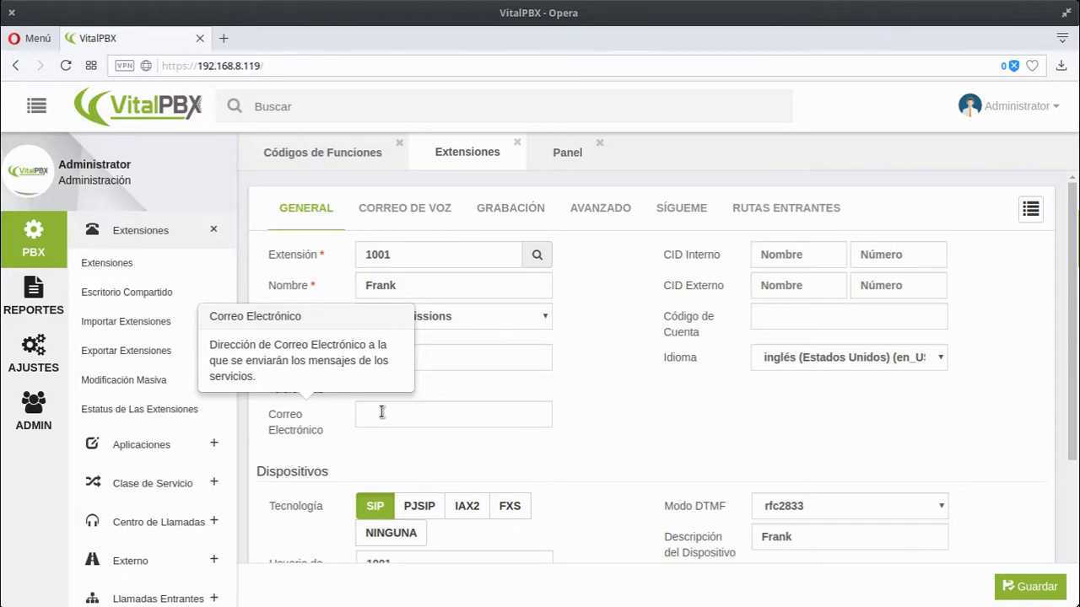
pyautogui.click(371, 414)
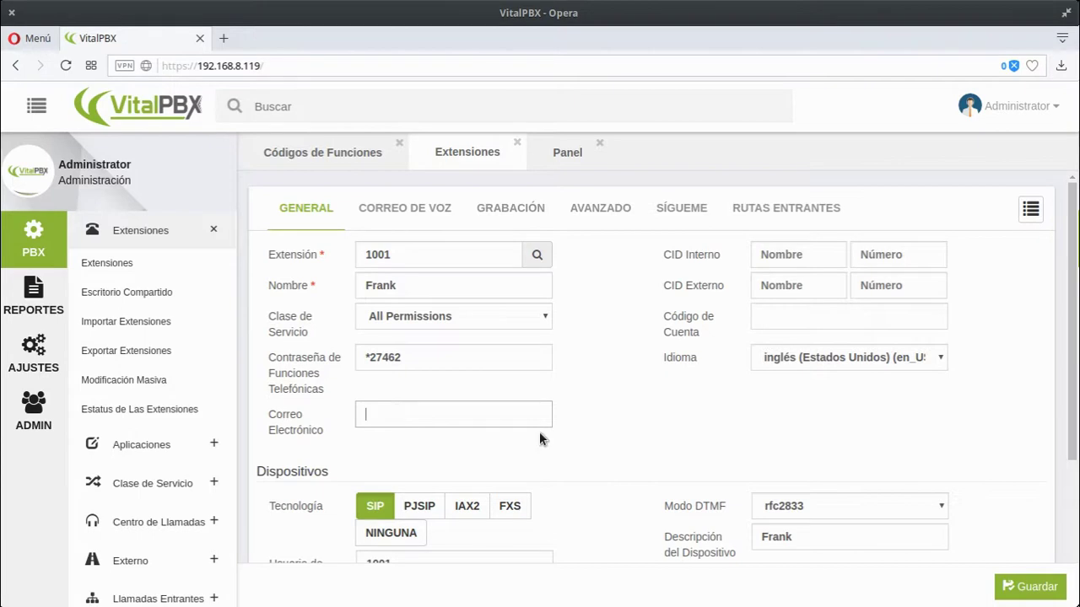
pyautogui.click(785, 363)
pyautogui.click(494, 420)
pyautogui.moveTo(299, 413)
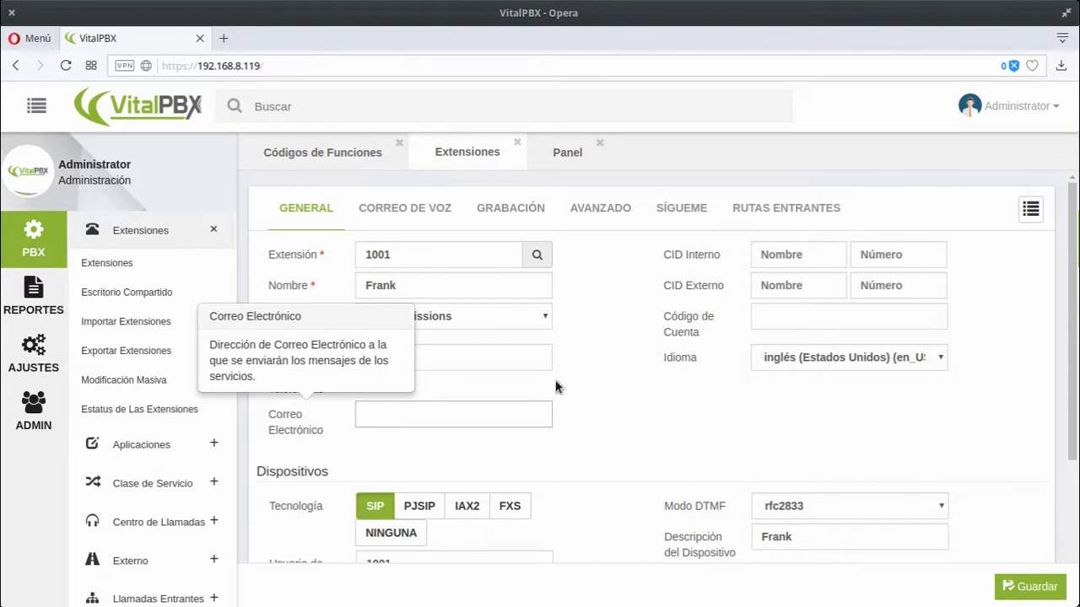
pyautogui.click(848, 358)
pyautogui.click(878, 391)
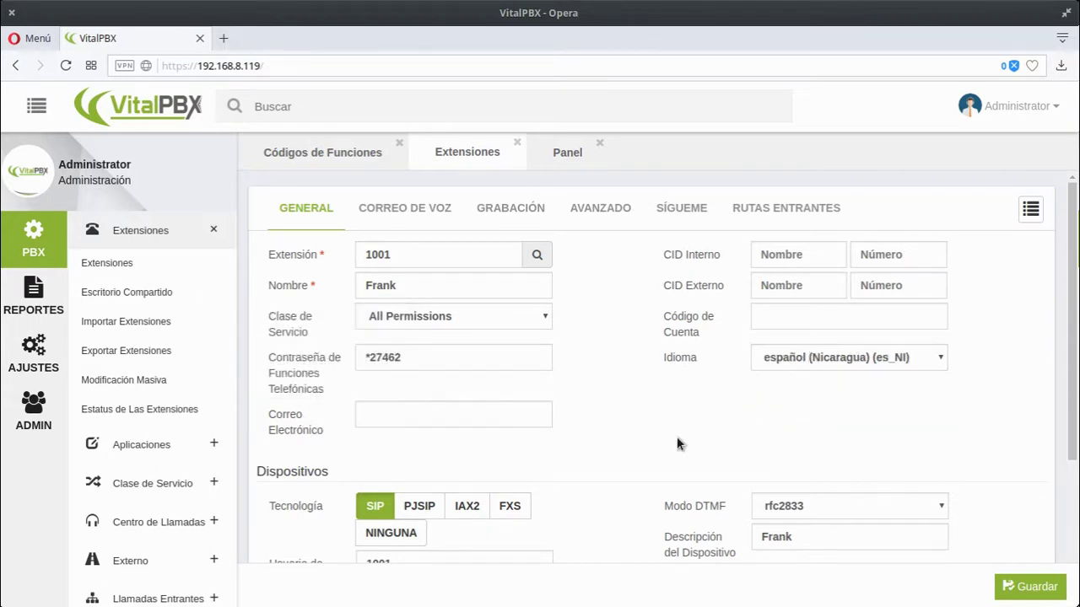
# - Replace extension 1001's SIP device password with a new one, leaving ring device on
pyautogui.scroll(-2, 625, 423)
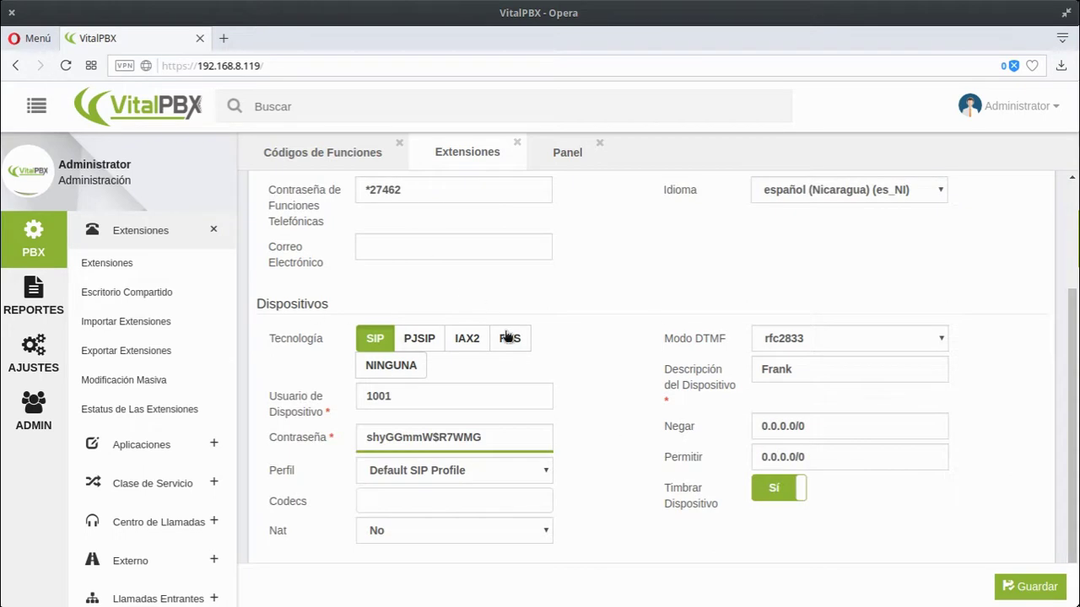
pyautogui.moveTo(344, 344)
pyautogui.tripleClick(443, 436)
pyautogui.write('123456789')
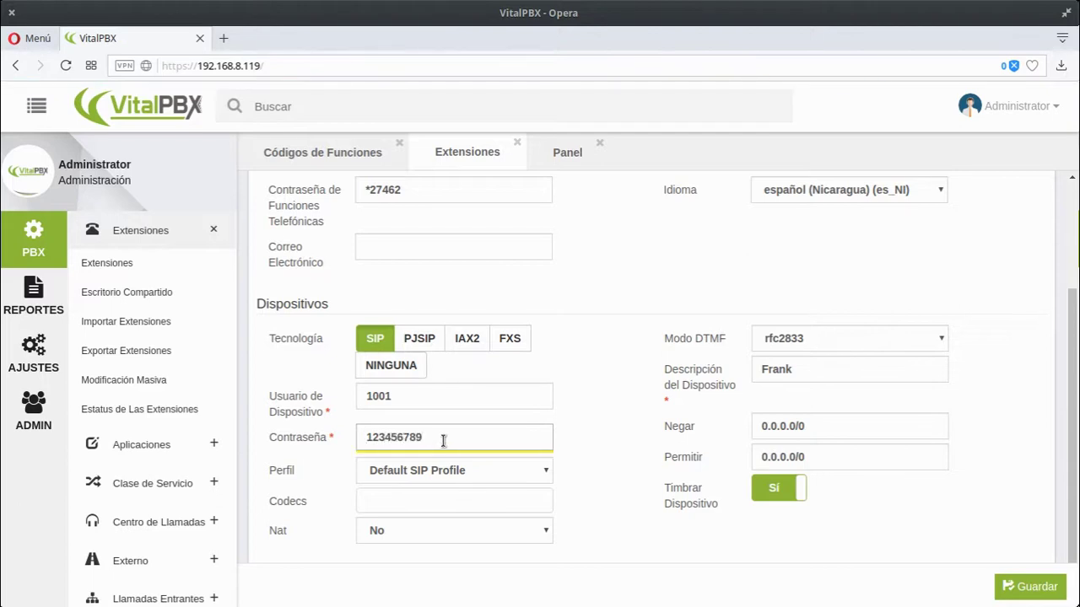
pyautogui.doubleClick(444, 438)
pyautogui.click(593, 495)
pyautogui.click(773, 492)
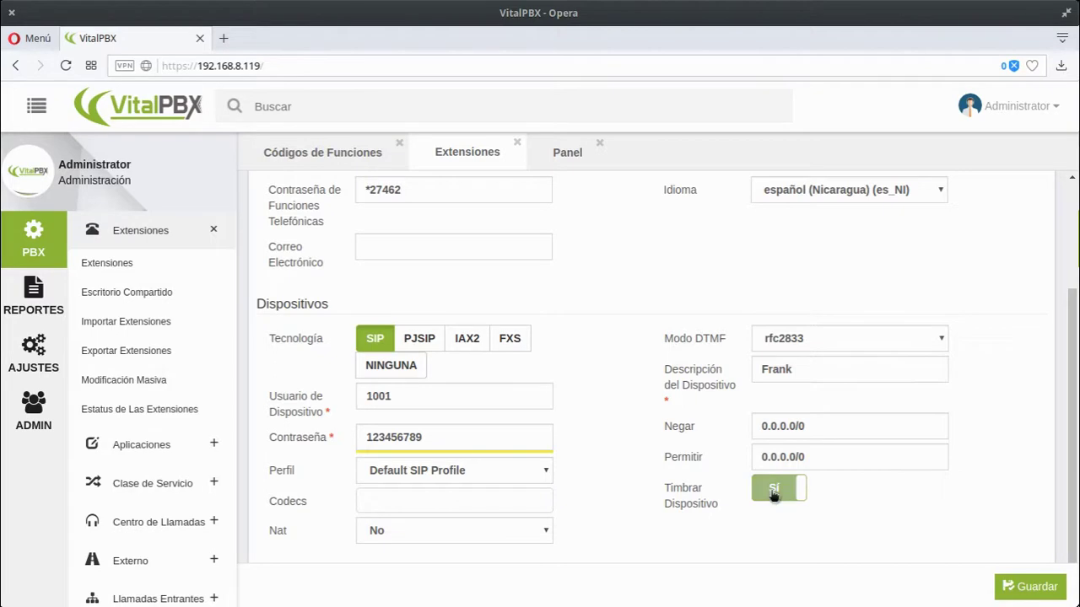
# - Review device description Frank, device user 1001, and deny/allow rules 0.0.0.0/0
pyautogui.moveTo(796, 369); pyautogui.dragTo(759, 365)
pyautogui.click(774, 426)
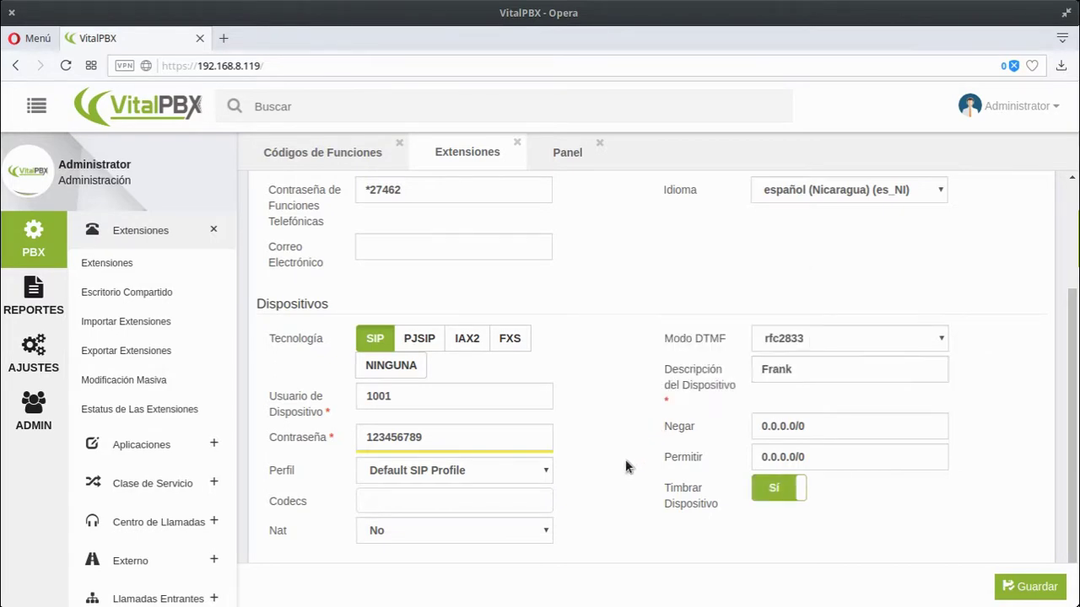
pyautogui.doubleClick(774, 426)
pyautogui.doubleClick(783, 457)
pyautogui.moveTo(808, 458); pyautogui.dragTo(732, 455)
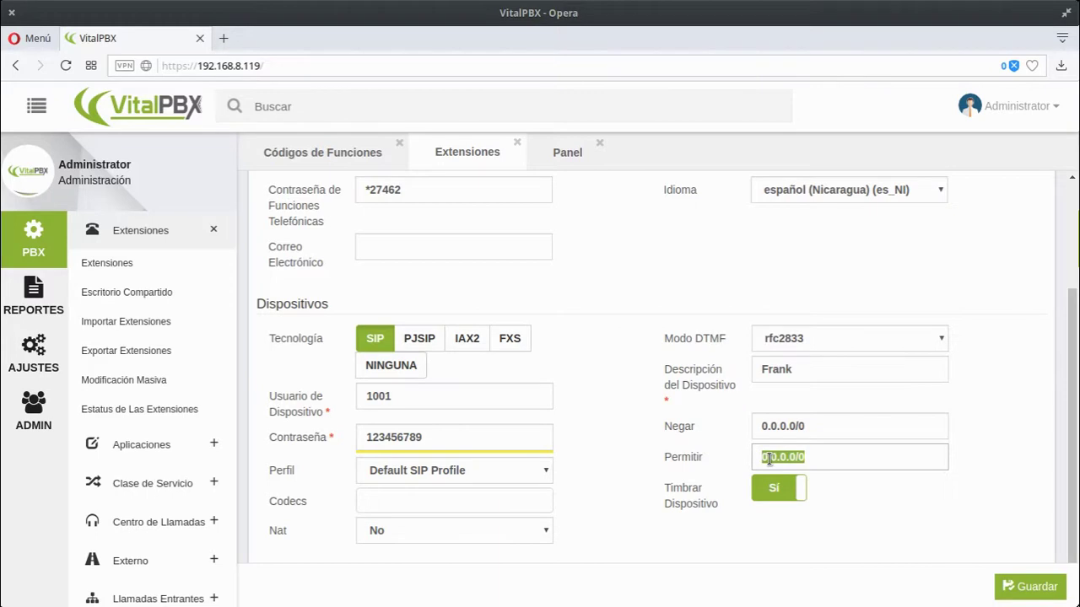
pyautogui.moveTo(427, 398); pyautogui.dragTo(301, 396)
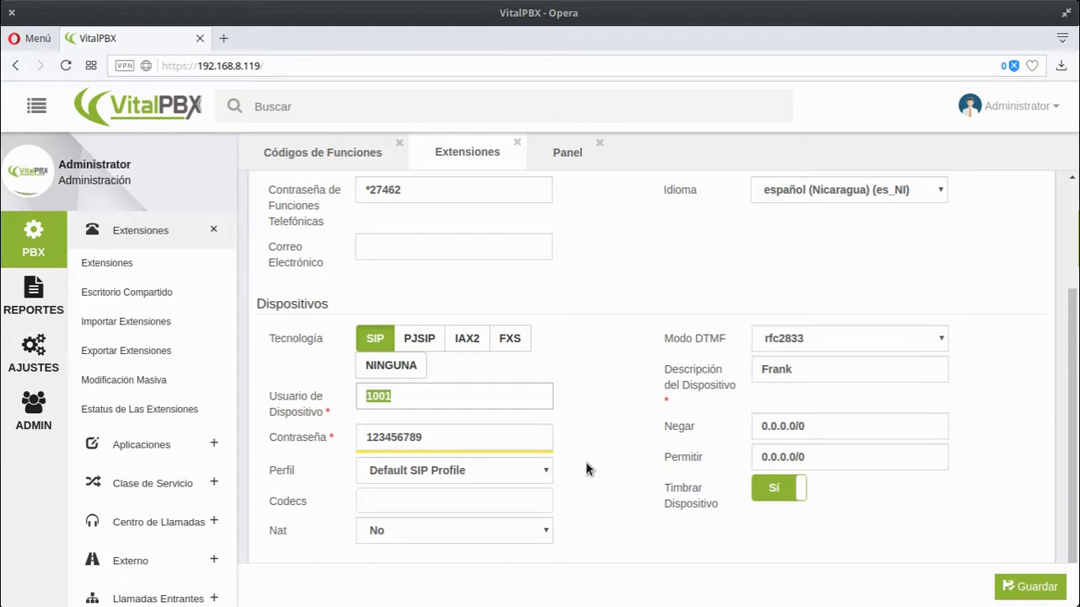
pyautogui.click(827, 457)
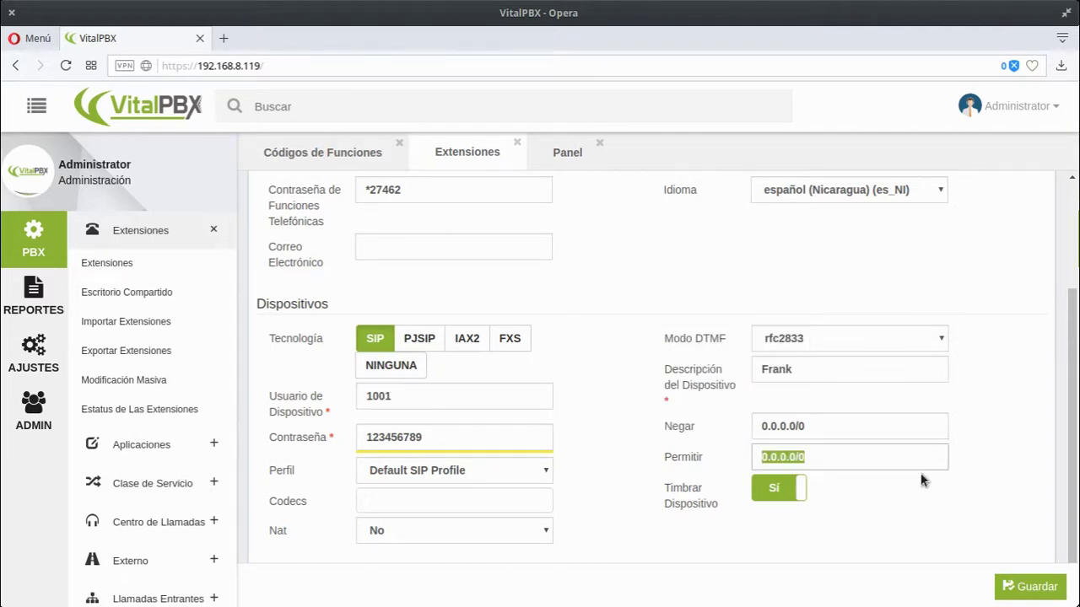
pyautogui.click(948, 486)
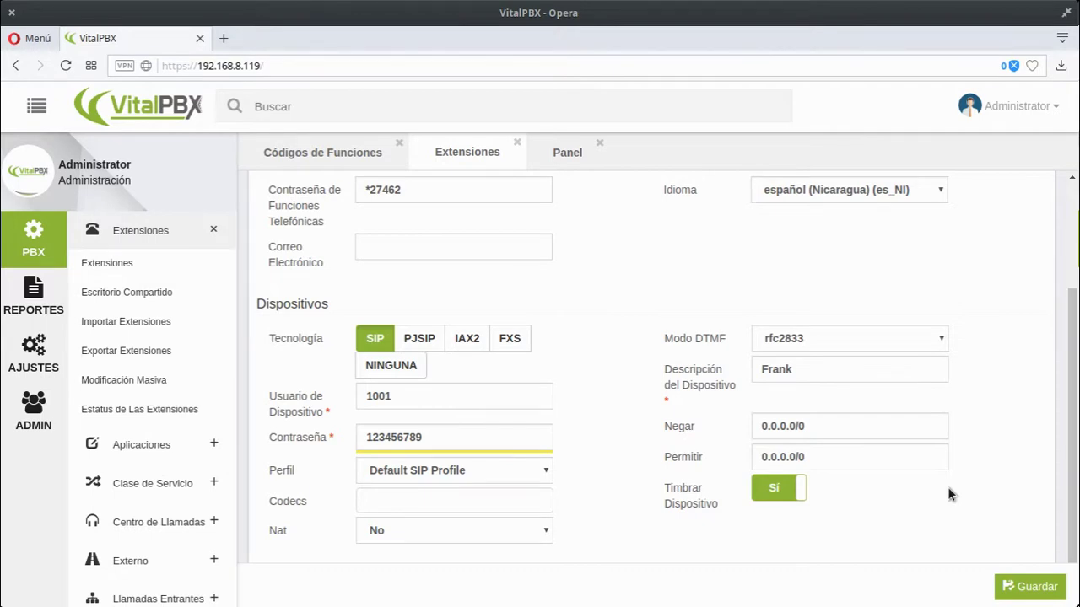
pyautogui.moveTo(669, 477)
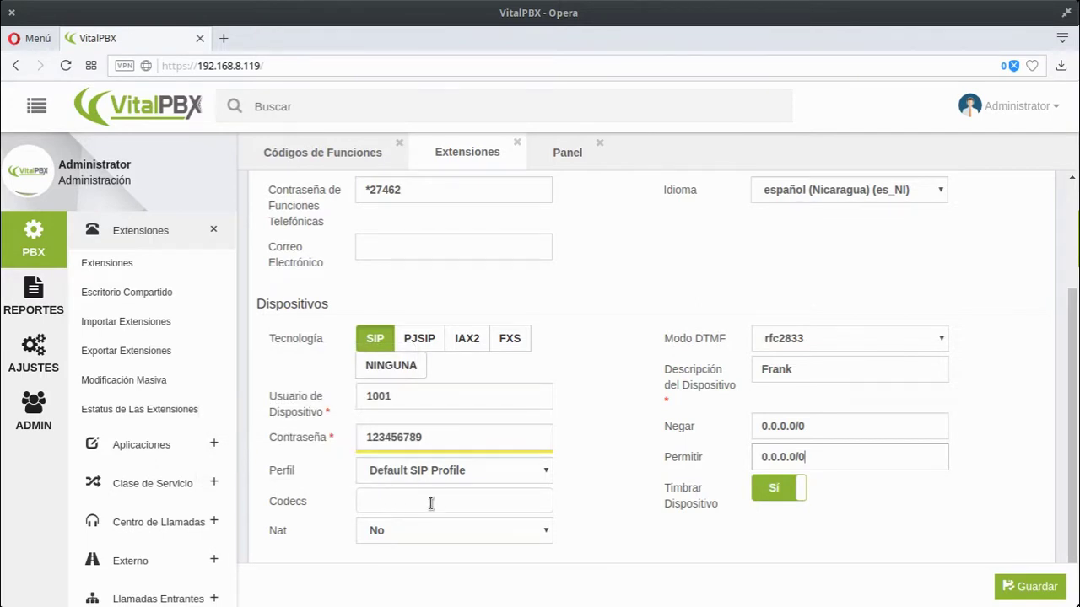
pyautogui.click(42, 417)
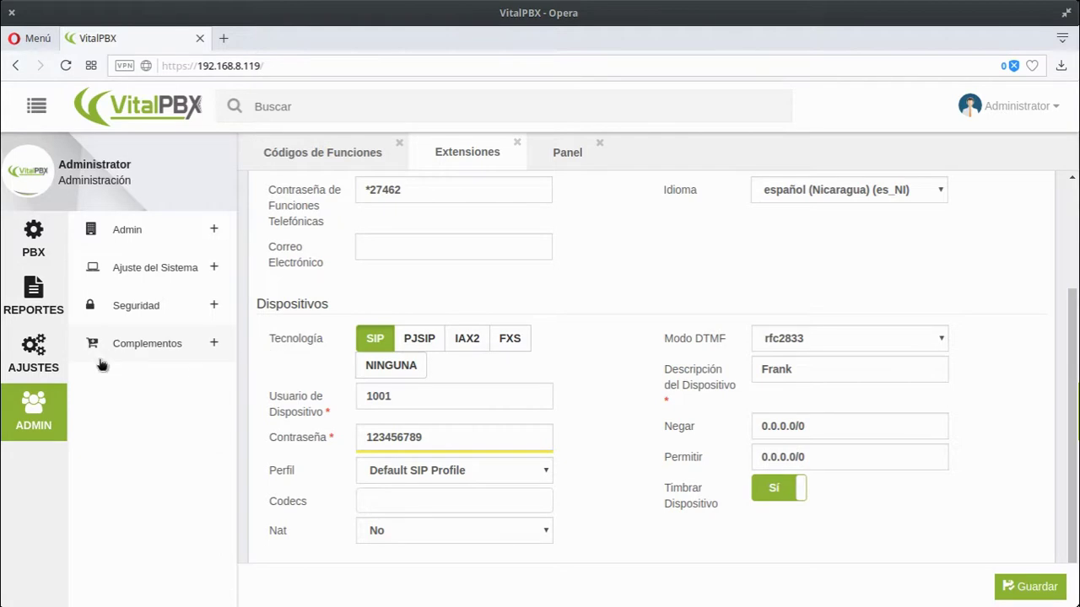
# - Open Configuraciones SIP under Tecnología and check the CODECS tab's ulaw, alaw and g729
pyautogui.click(118, 229)
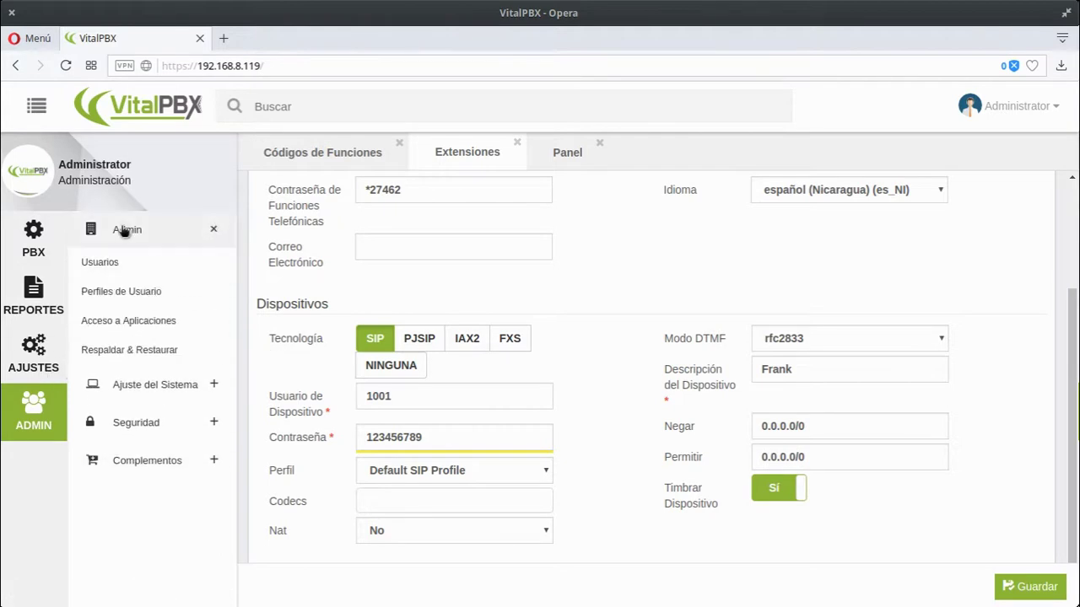
pyautogui.click(147, 385)
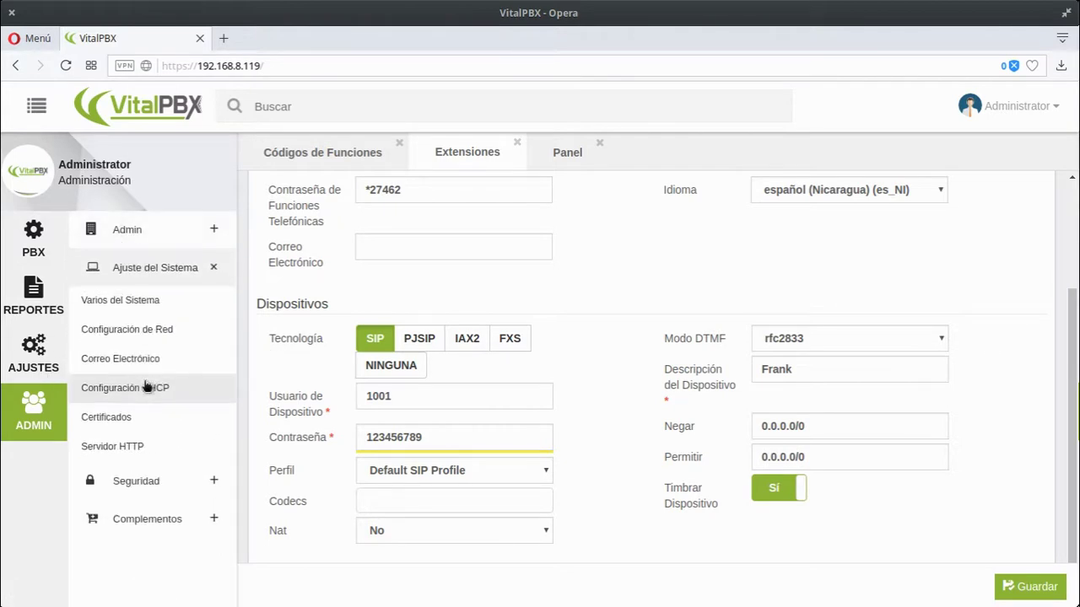
pyautogui.click(34, 354)
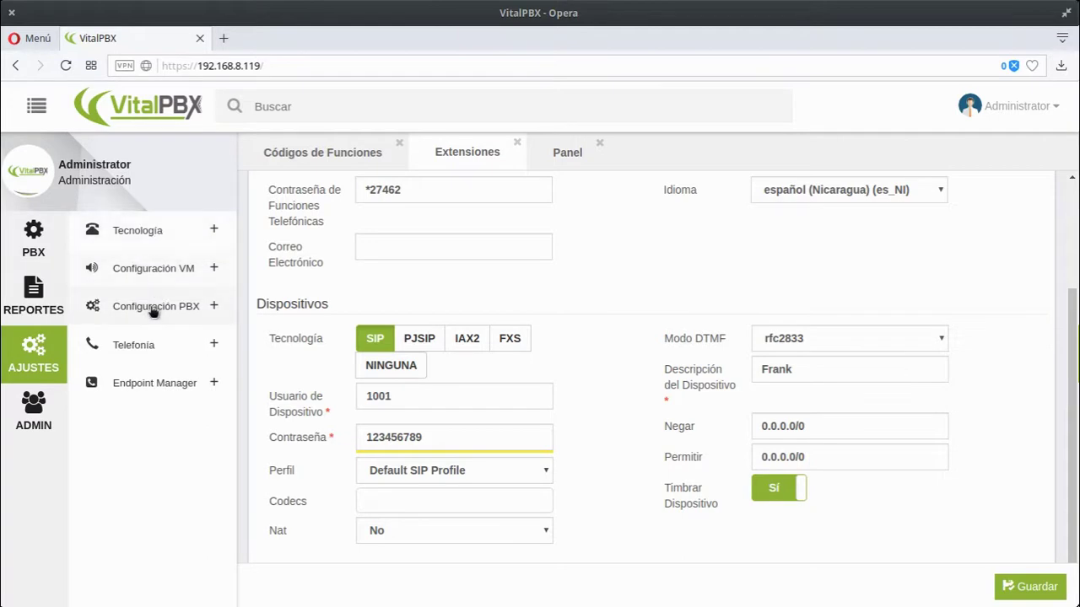
pyautogui.click(155, 306)
pyautogui.click(155, 239)
pyautogui.click(114, 266)
pyautogui.scroll(2, 483, 416)
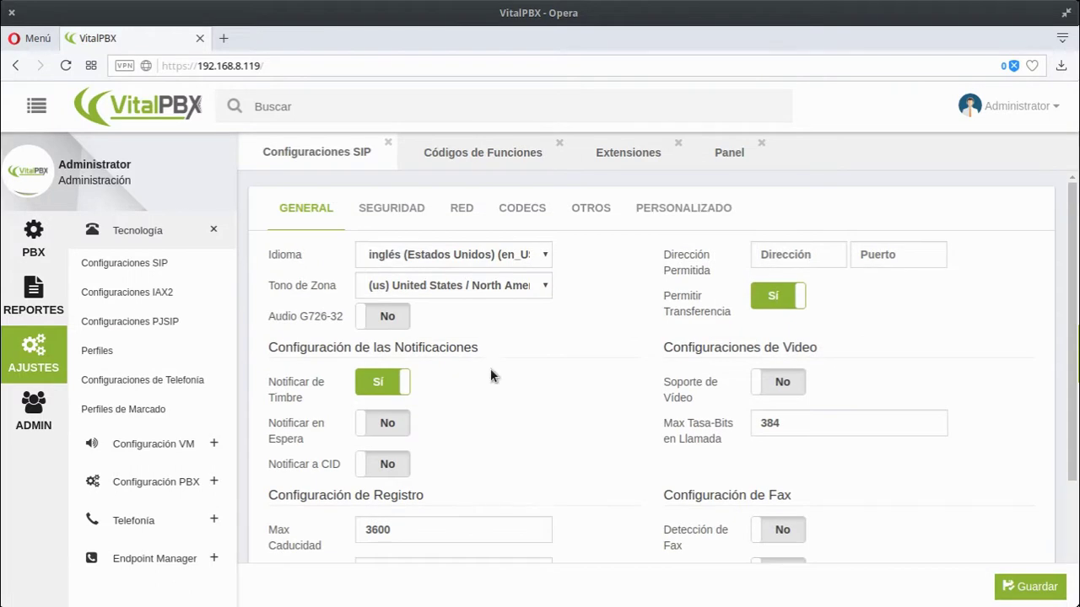
pyautogui.click(522, 207)
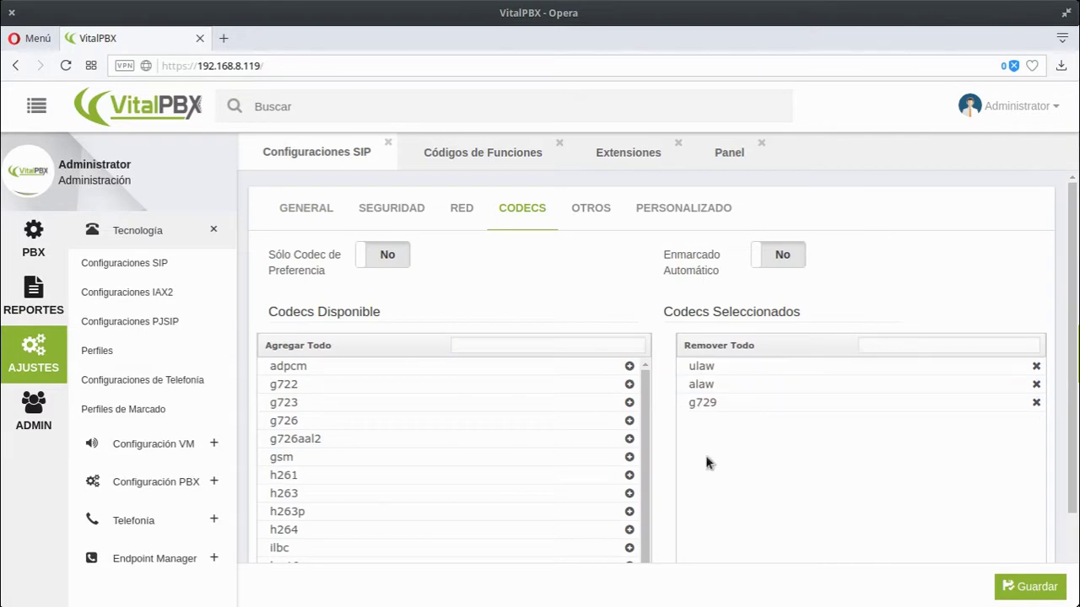
pyautogui.click(285, 216)
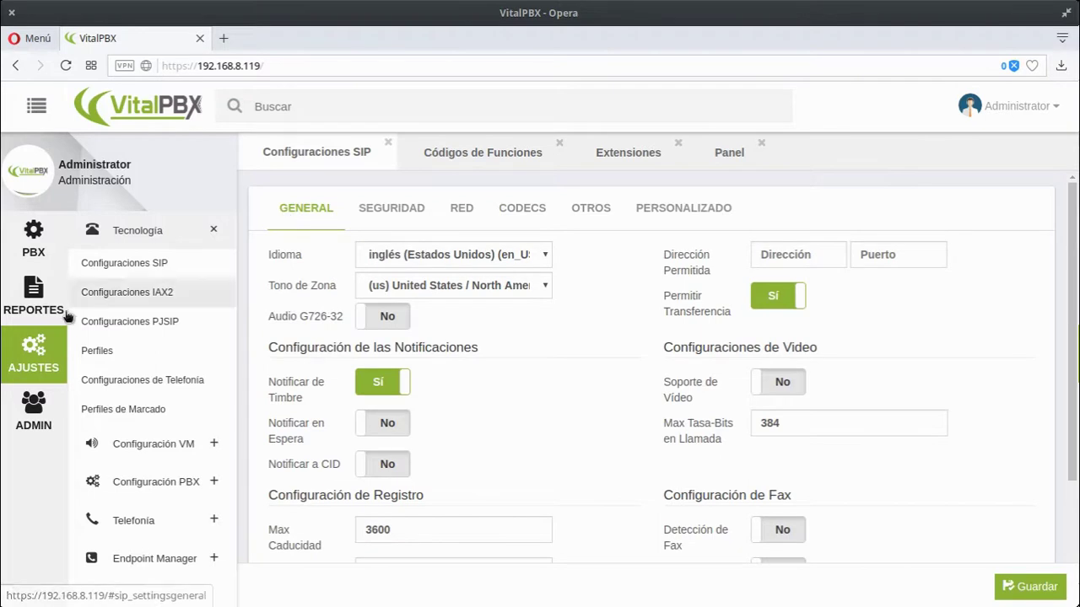
pyautogui.click(20, 253)
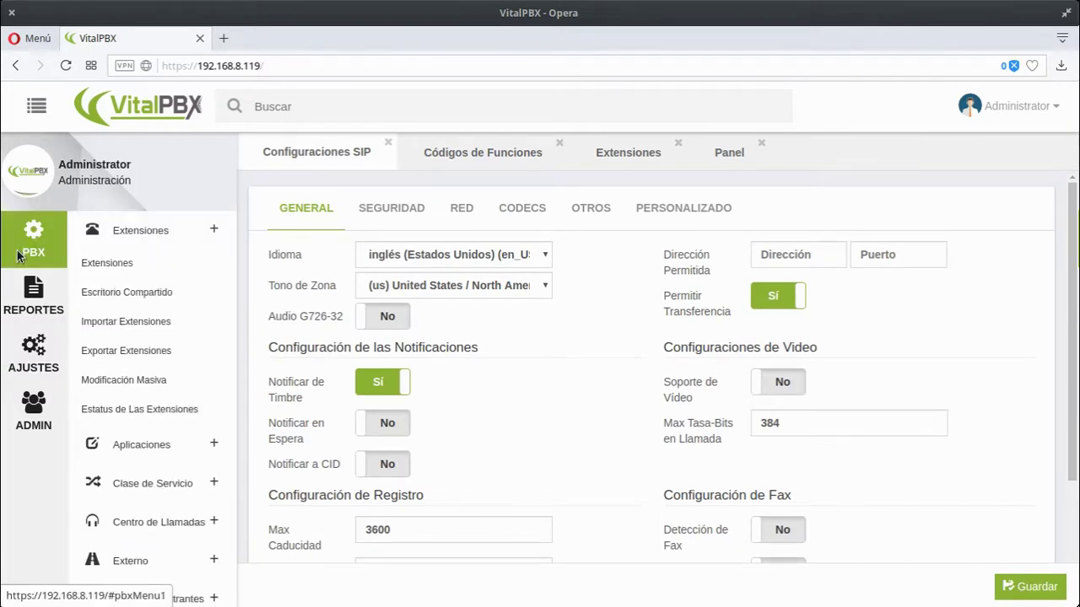
# - Start a new extension form and close the Configuraciones SIP and Códigos de Funciones tabs
pyautogui.click(96, 265)
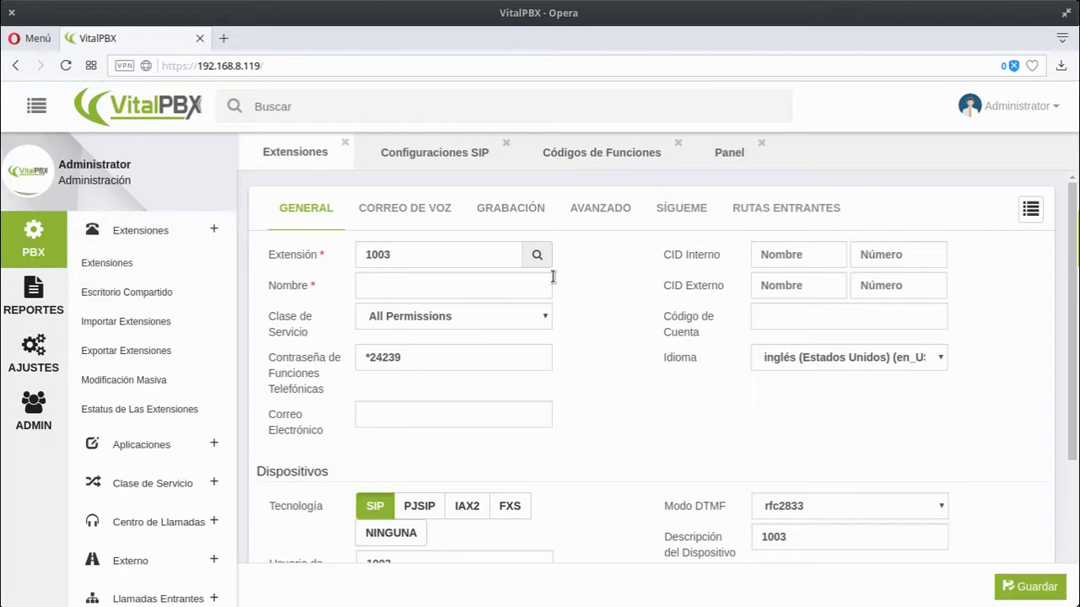
pyautogui.click(465, 150)
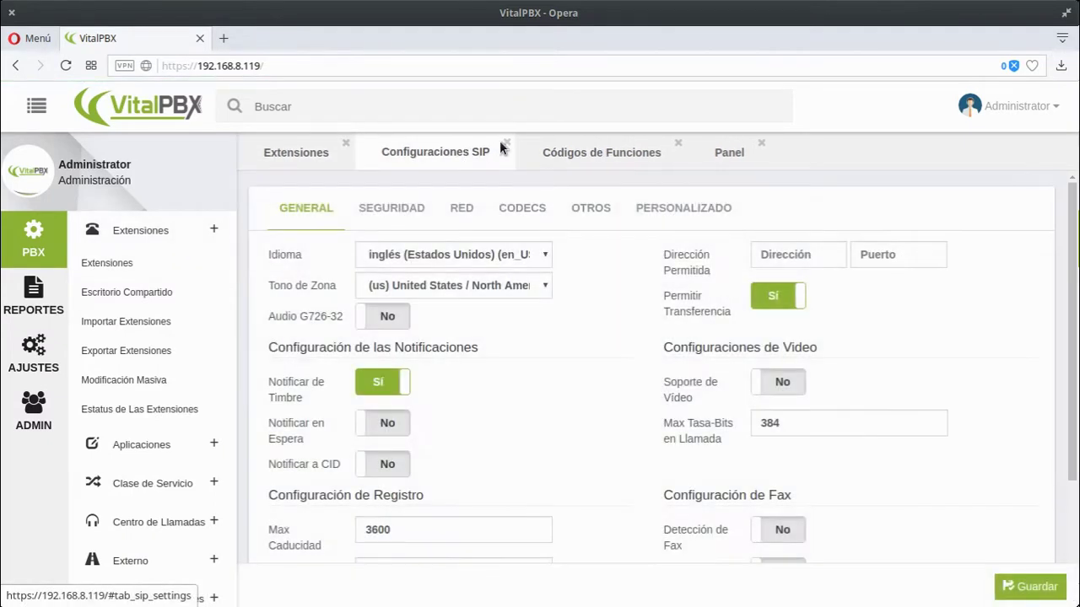
pyautogui.click(506, 143)
pyautogui.click(451, 154)
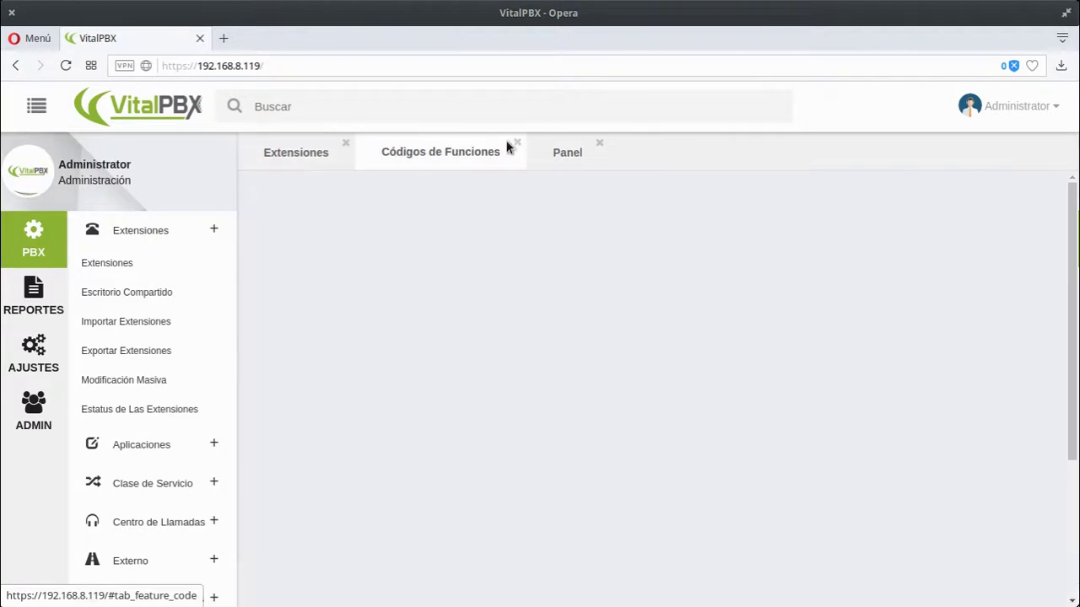
pyautogui.click(516, 143)
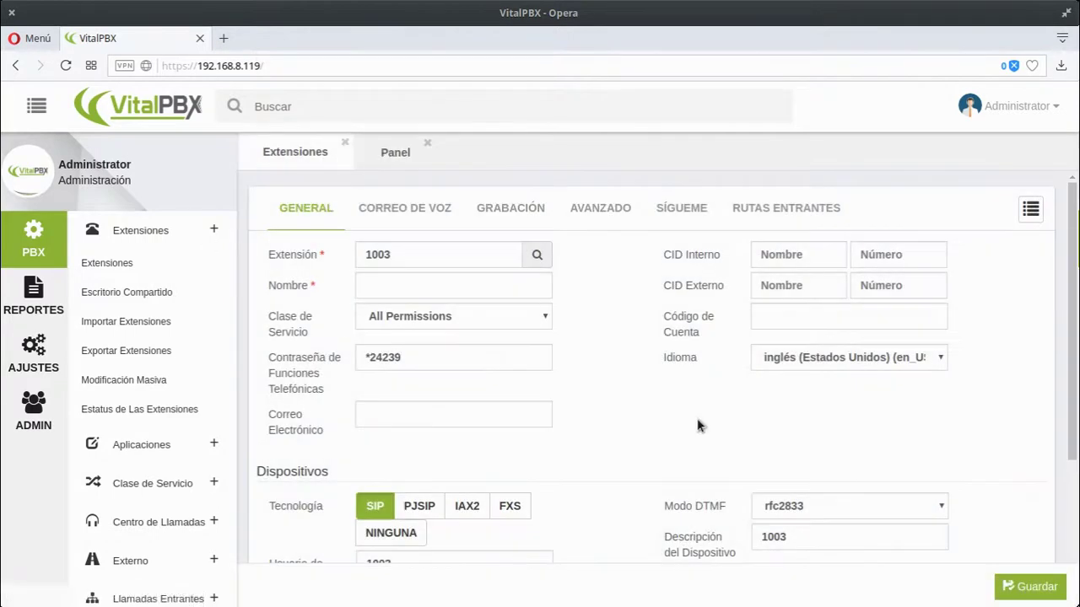
pyautogui.scroll(-2, 832, 424)
pyautogui.scroll(2, 421, 396)
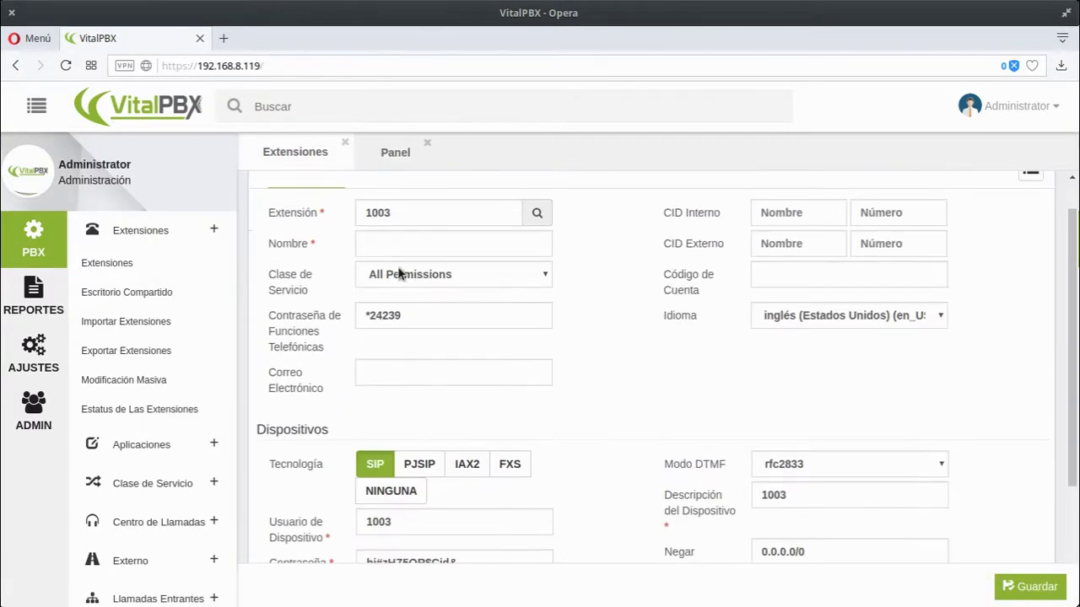
# - Name extension 1003 Frank and replace its device password with a new one
pyautogui.click(399, 243)
pyautogui.write('Frank')
pyautogui.press('Tab')
pyautogui.scroll(-2, 545, 378)
pyautogui.click(423, 406)
pyautogui.click(428, 437)
pyautogui.hotkey('ctrl', 'a')
pyautogui.write('123456789')
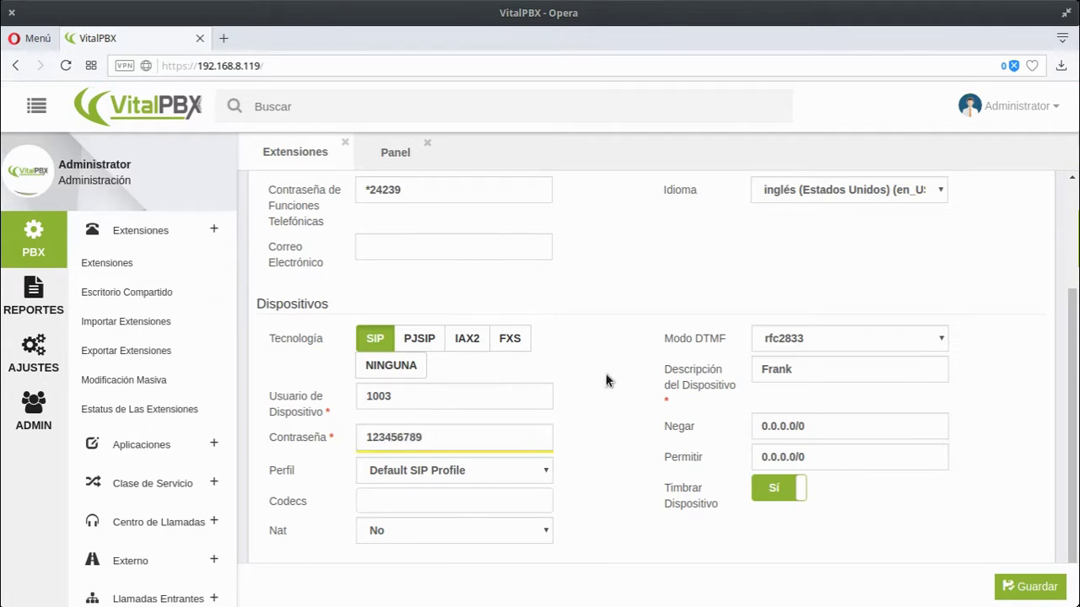
# - Check the Nat options and leave Nat set to No
pyautogui.scroll(-2, 626, 454)
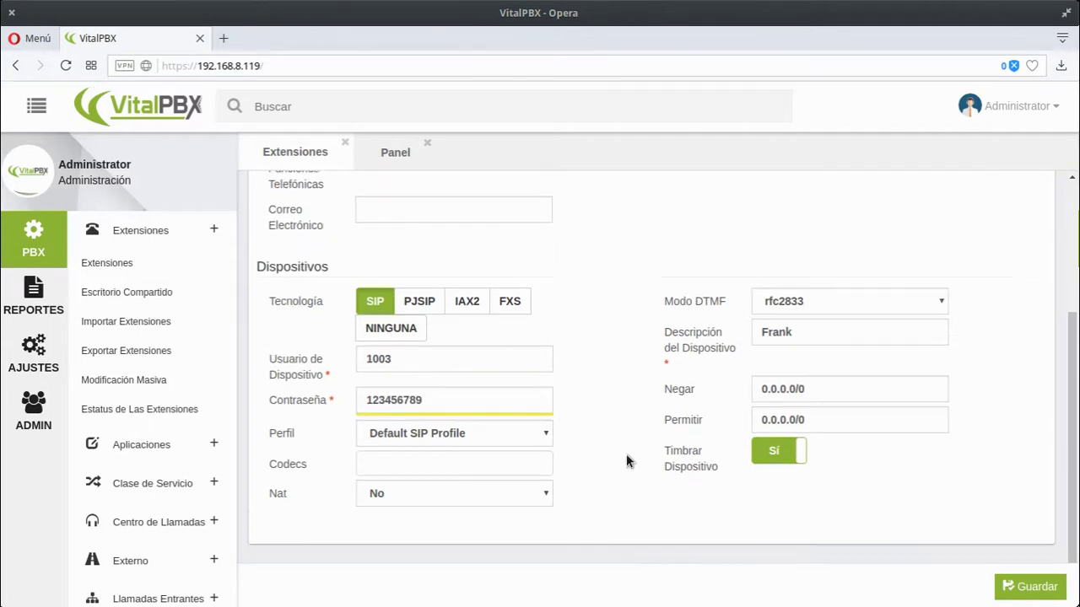
pyautogui.click(524, 486)
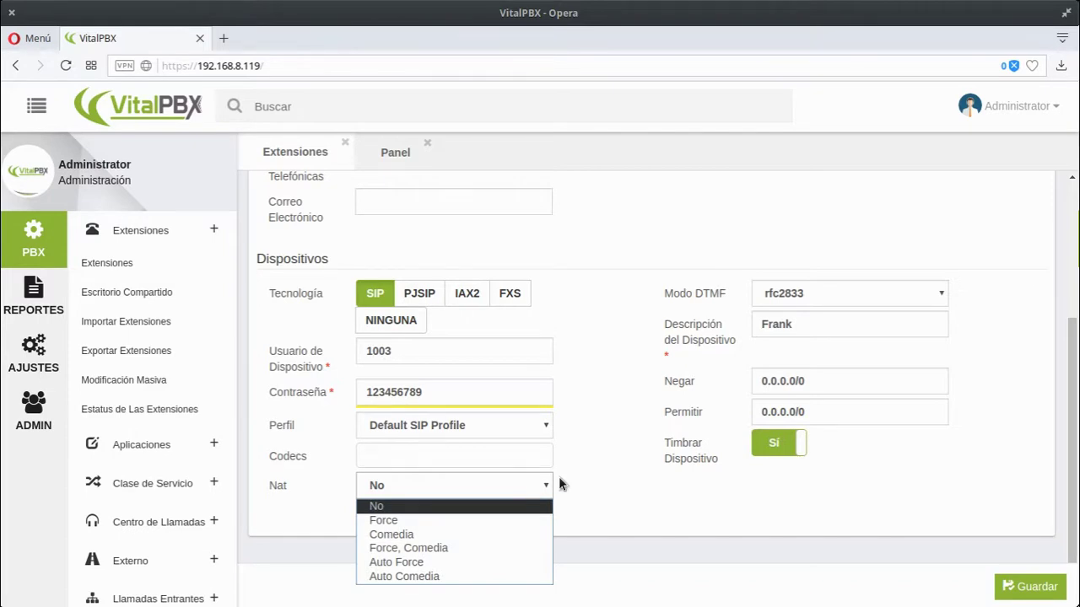
pyautogui.click(601, 483)
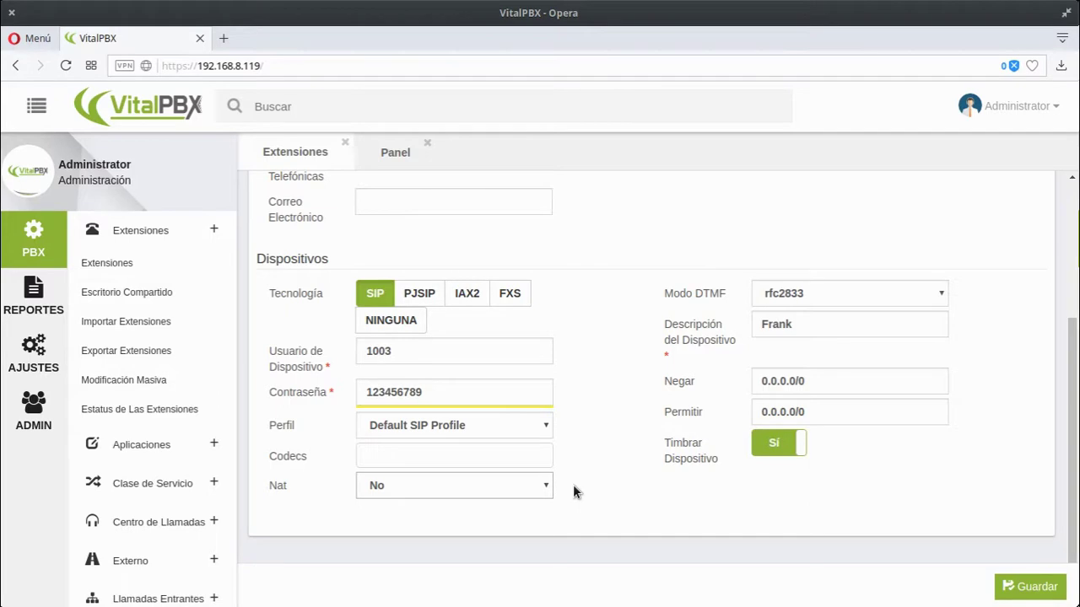
pyautogui.click(496, 481)
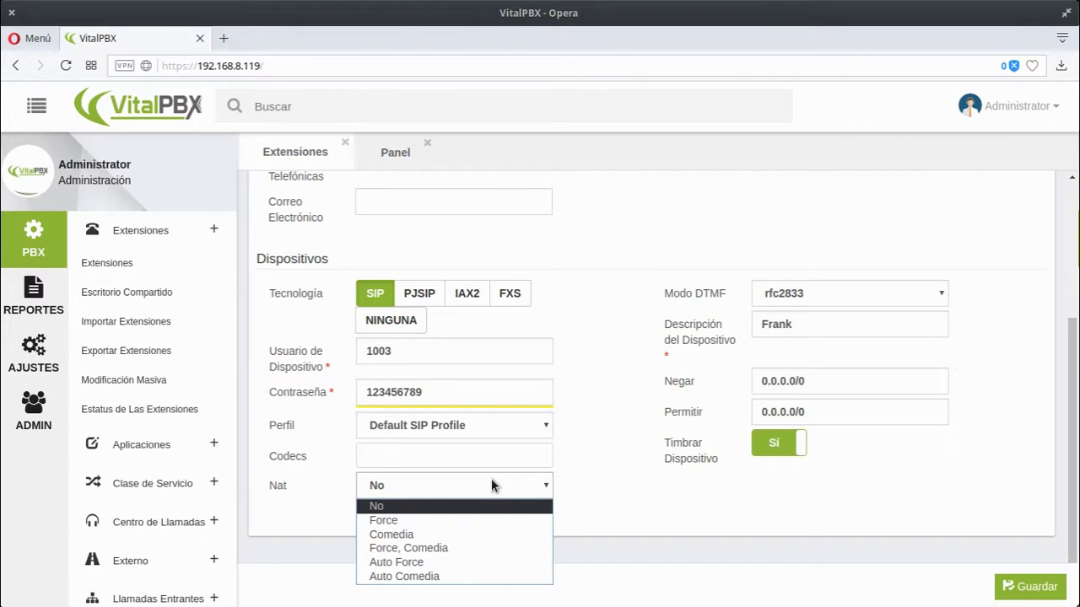
pyautogui.click(625, 504)
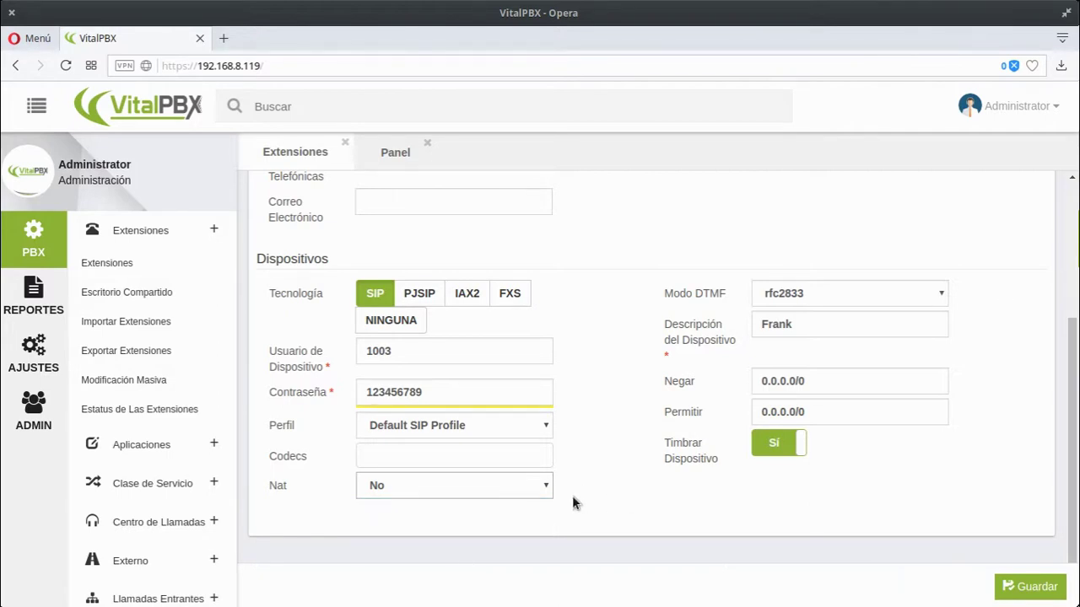
pyautogui.click(544, 487)
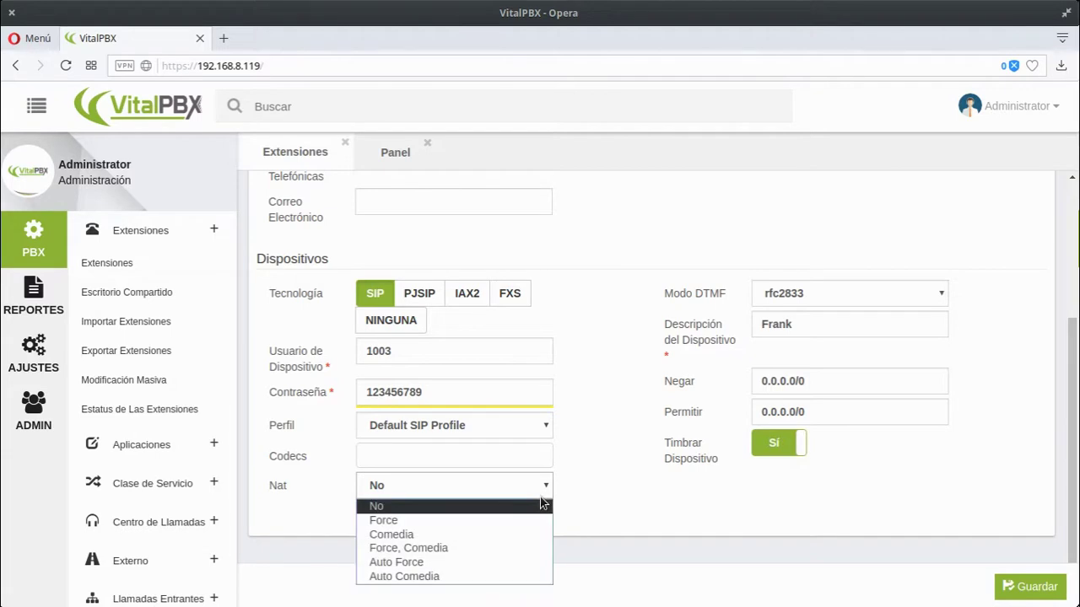
pyautogui.click(580, 503)
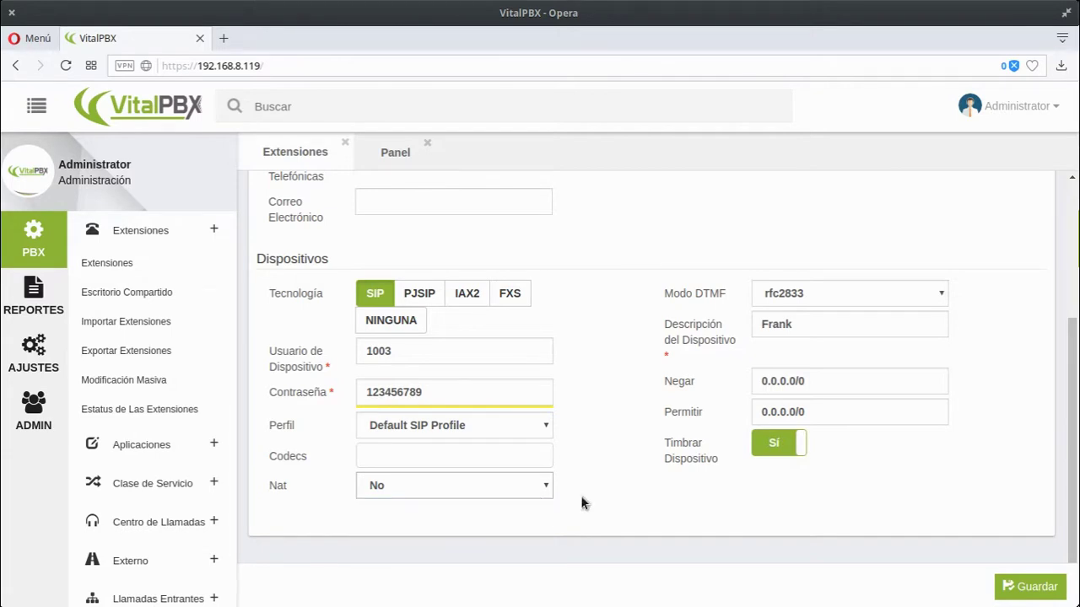
pyautogui.scroll(3, 525, 352)
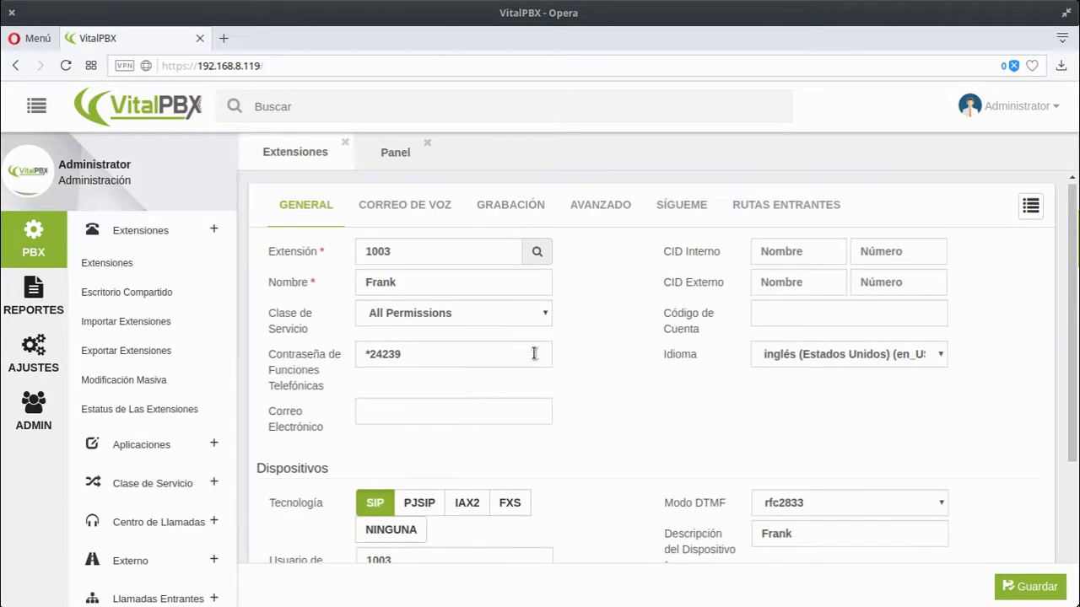
# - Keep DTMF mode at rfc2833 and set the language to español (Nicaragua) (es_NI)
pyautogui.click(821, 503)
pyautogui.click(821, 503)
pyautogui.click(784, 354)
pyautogui.click(771, 388)
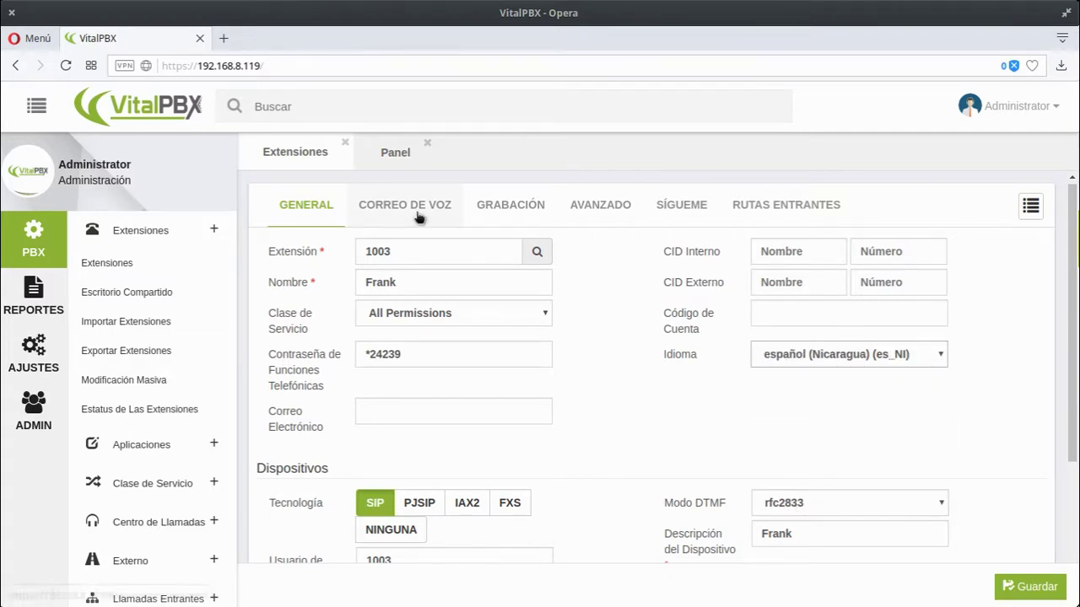
# - On the CORREO DE VOZ tab, set voicemail Eliminar to Sí
pyautogui.click(419, 221)
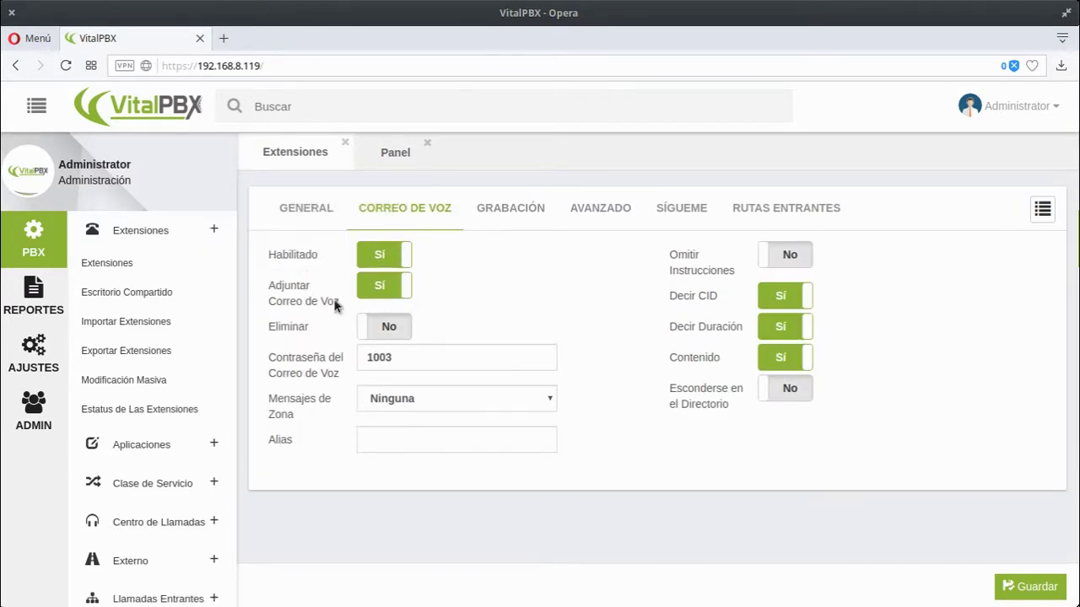
pyautogui.moveTo(315, 305)
pyautogui.moveTo(290, 327)
pyautogui.click(388, 329)
pyautogui.click(388, 329)
pyautogui.click(402, 331)
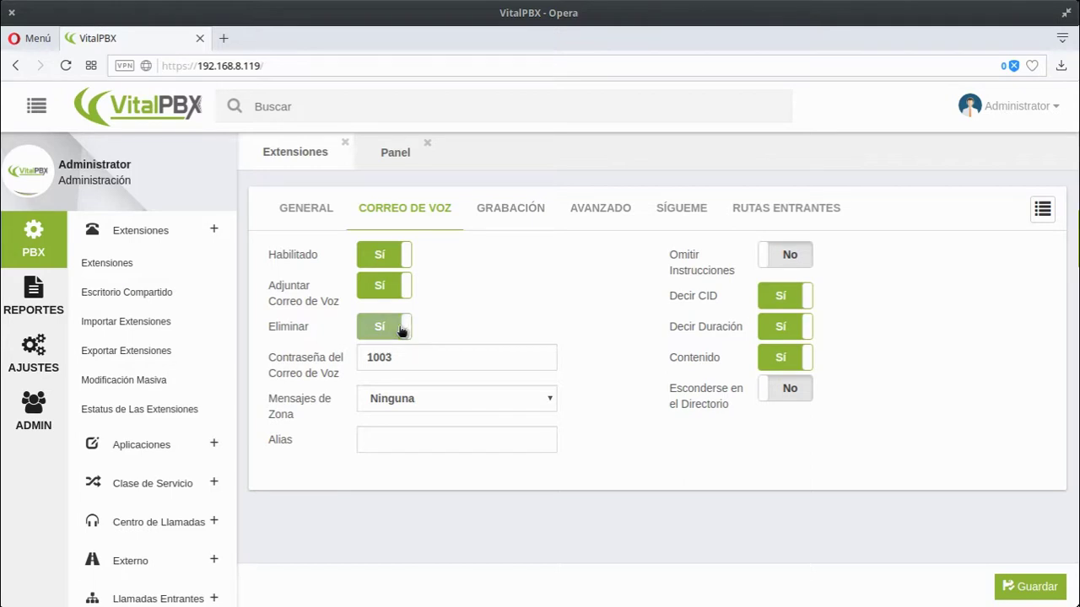
# - Leave Mensajes de Zona at Ninguna and bring up the GRABACIÓN recording settings
pyautogui.click(427, 394)
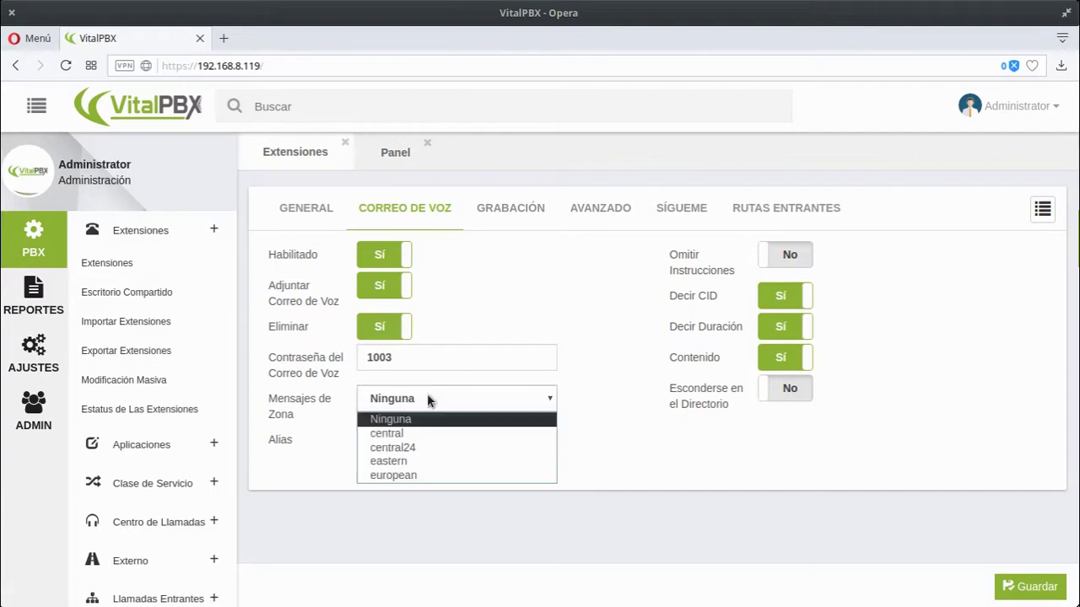
pyautogui.click(581, 268)
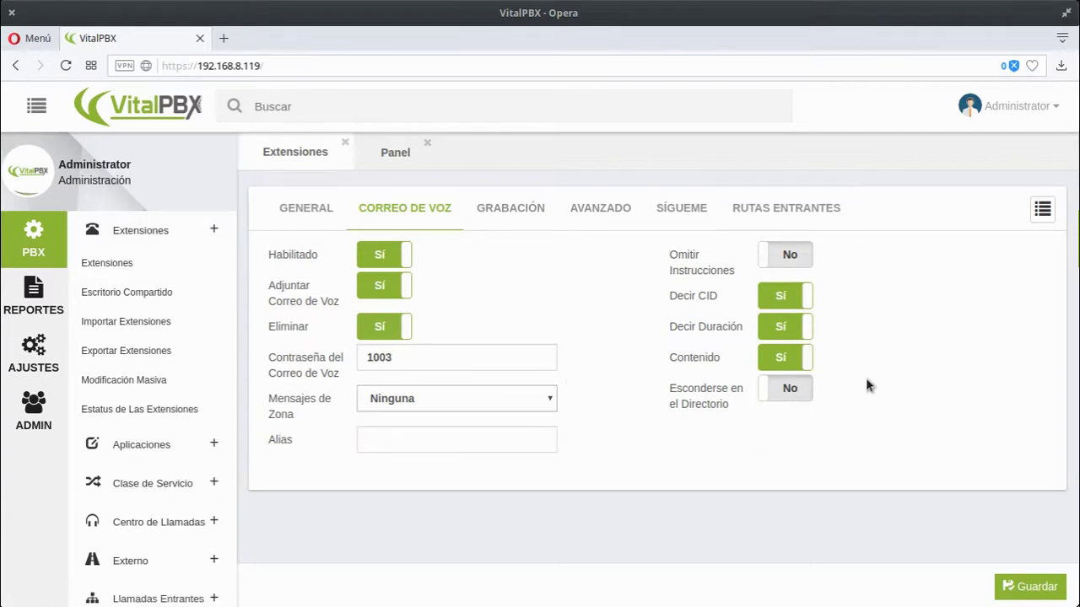
pyautogui.click(509, 210)
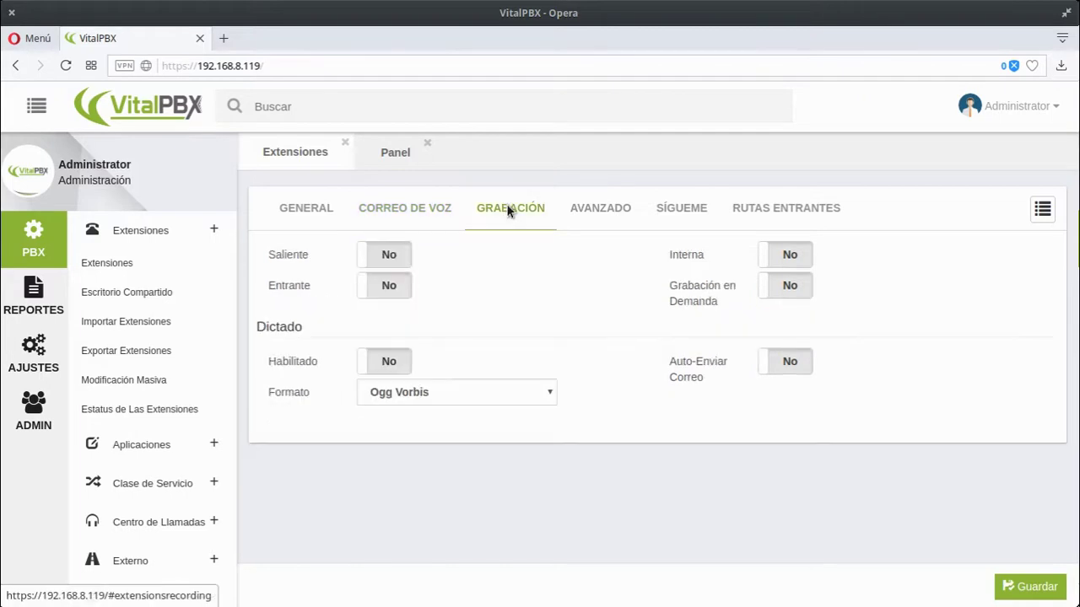
# - Turn on outgoing and incoming call recording (Saliente, Entrante) for extension 1003
pyautogui.click(388, 255)
pyautogui.click(378, 286)
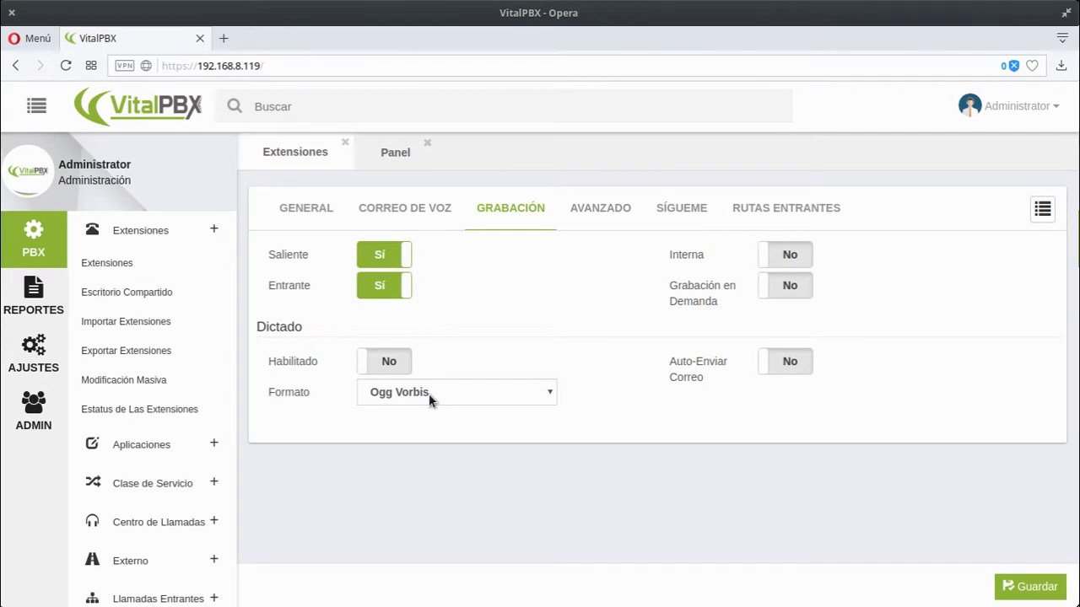
pyautogui.click(390, 261)
pyautogui.click(377, 292)
pyautogui.click(392, 253)
pyautogui.click(378, 292)
pyautogui.click(391, 255)
pyautogui.click(382, 283)
pyautogui.click(385, 252)
pyautogui.click(383, 285)
# - Turn on internal call recording (Interna) and move to the Avanzado settings
pyautogui.click(793, 254)
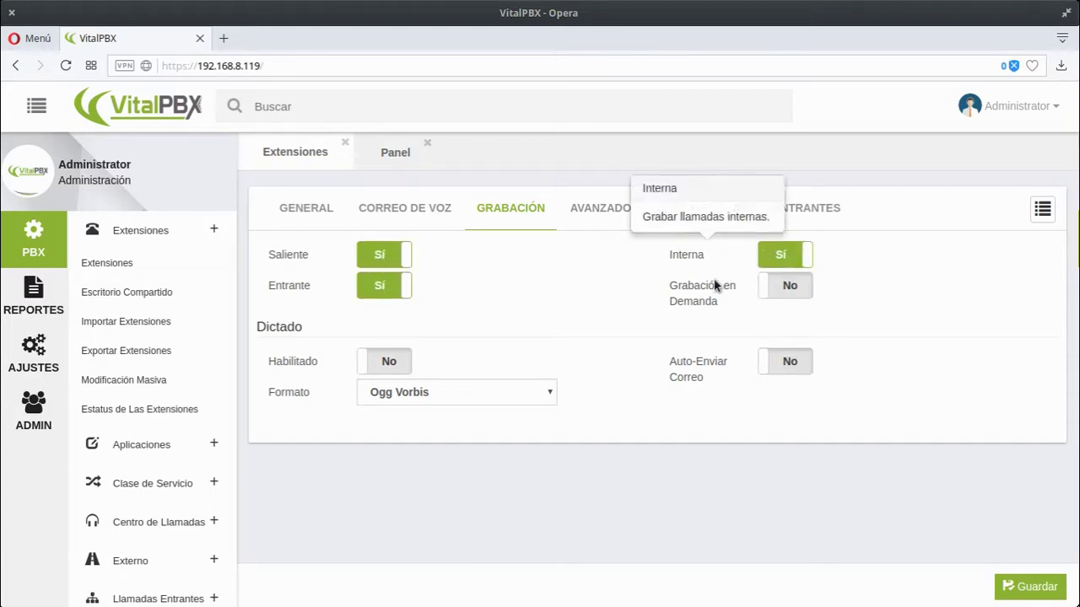
pyautogui.moveTo(672, 291)
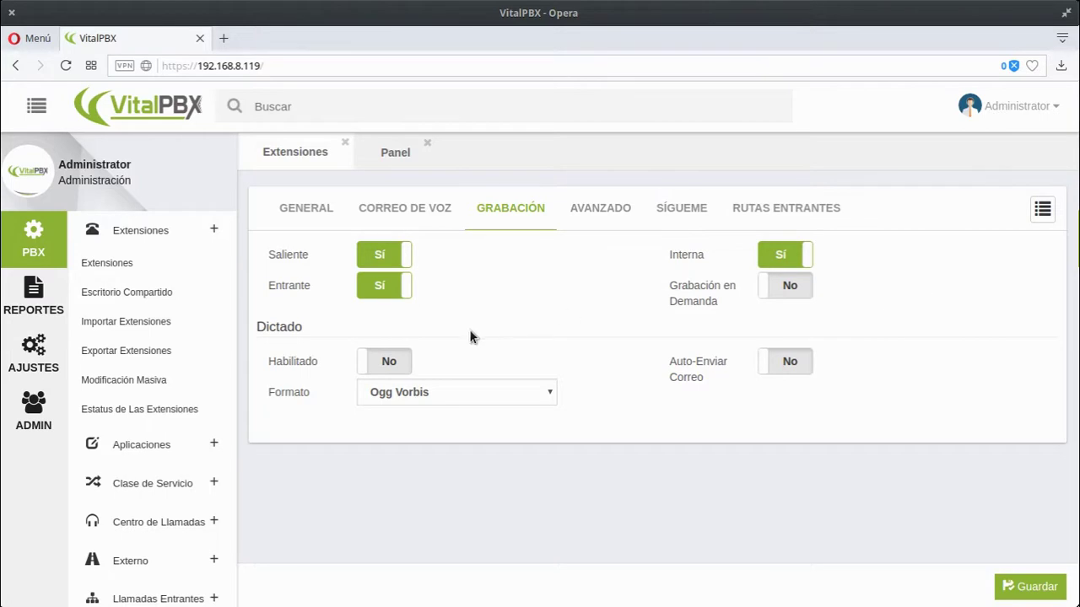
pyautogui.click(610, 208)
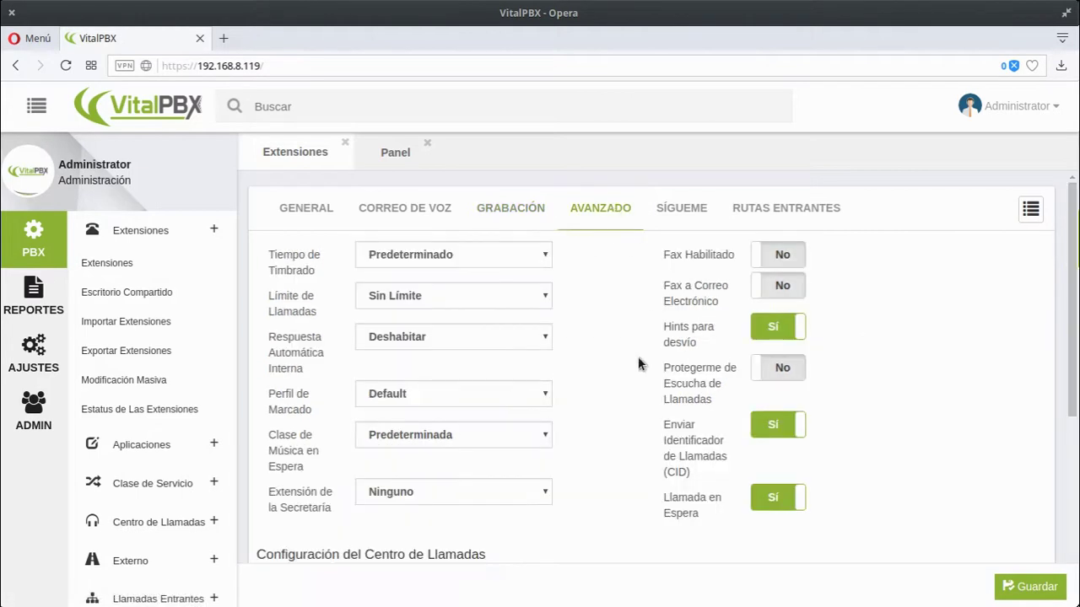
# - Set Habilitar Portal to No for extension 1003
pyautogui.scroll(-5, 631, 368)
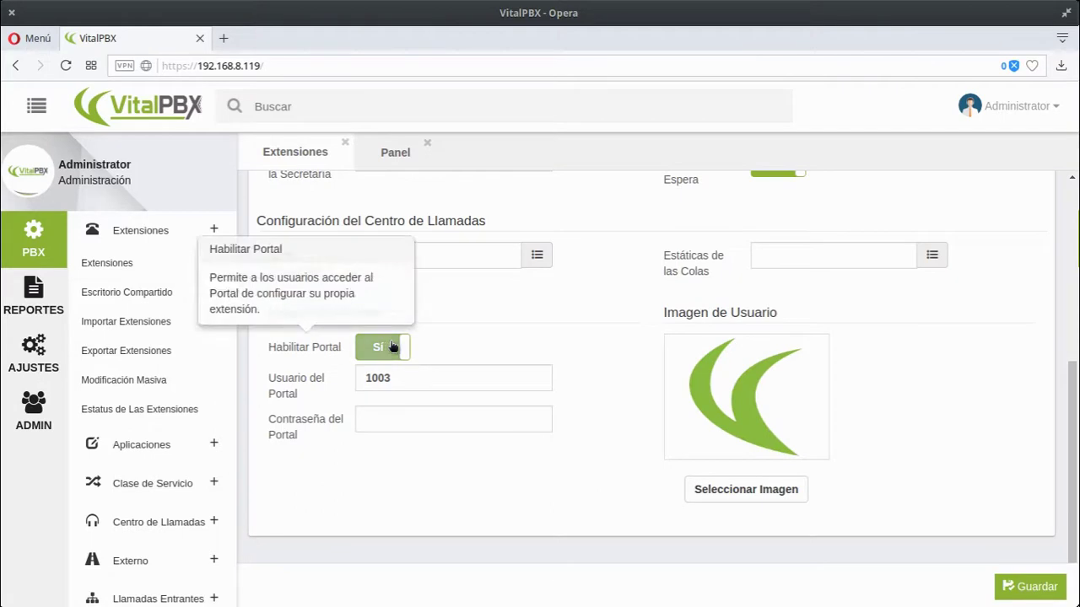
pyautogui.click(394, 346)
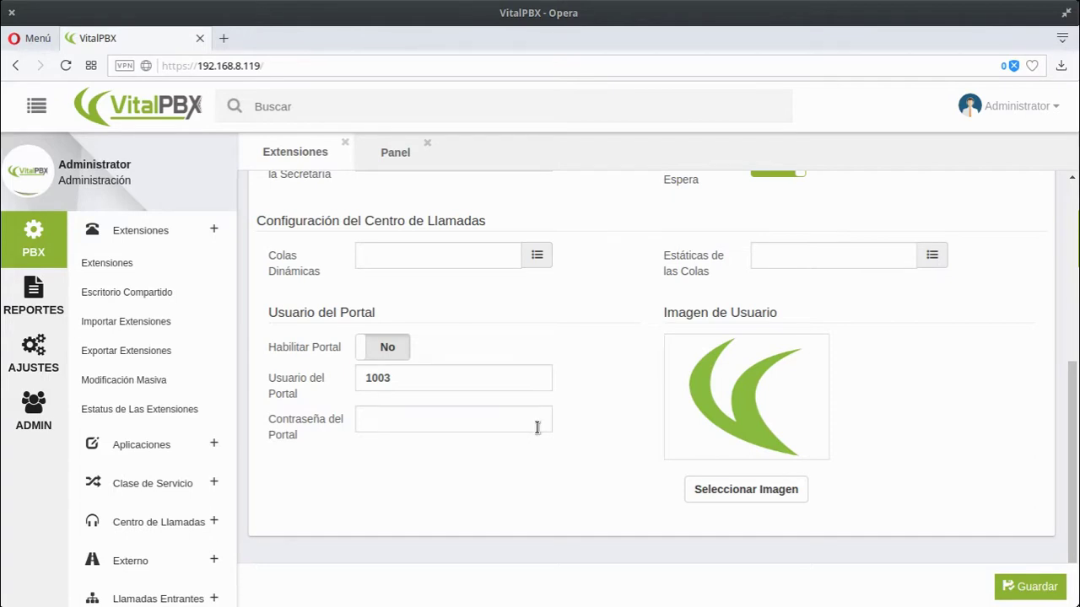
pyautogui.scroll(4, 553, 399)
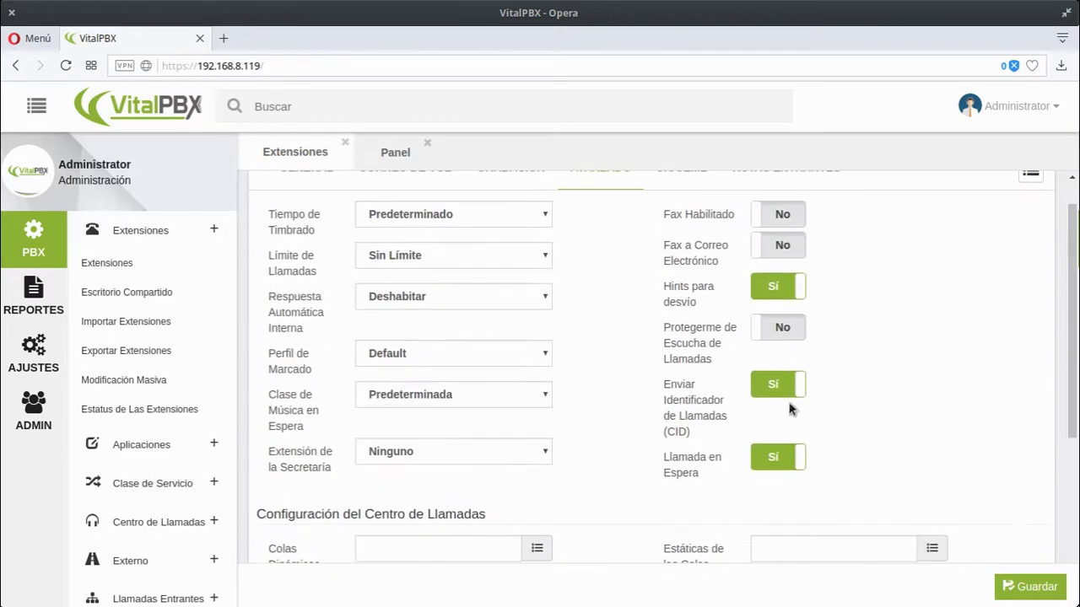
# - Toggle Protegerme de Escucha on and back off, then bring up the Sígueme tab
pyautogui.moveTo(733, 333)
pyautogui.scroll(1, 893, 376)
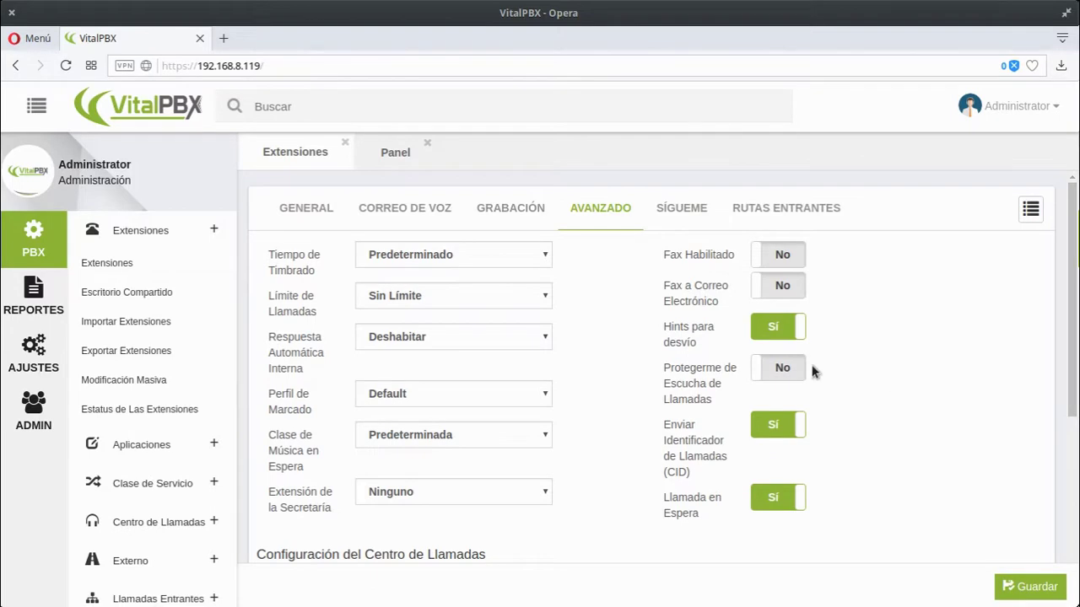
pyautogui.click(774, 368)
pyautogui.click(773, 367)
pyautogui.click(681, 207)
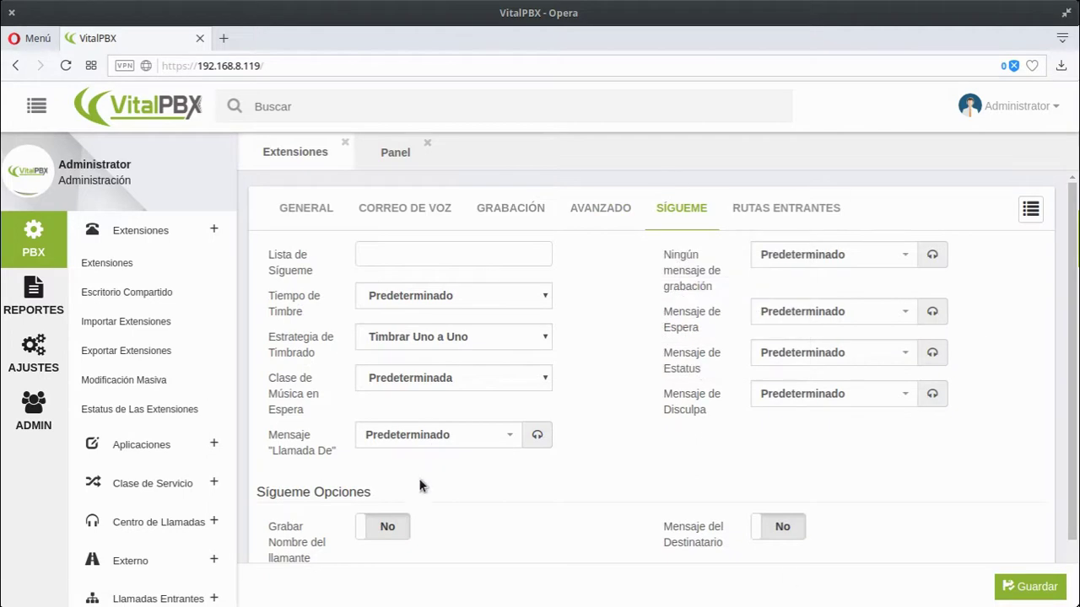
# - Look over the Rutas Entrantes and General tabs, then save extension 1003 'Frank'
pyautogui.scroll(-1, 582, 388)
pyautogui.scroll(1, 646, 340)
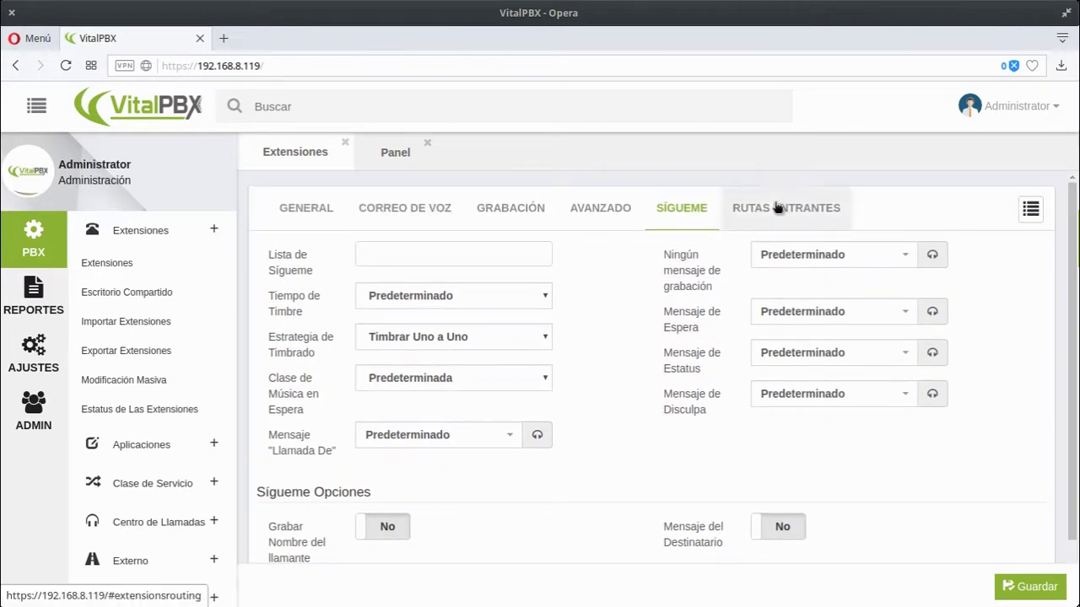
pyautogui.click(778, 208)
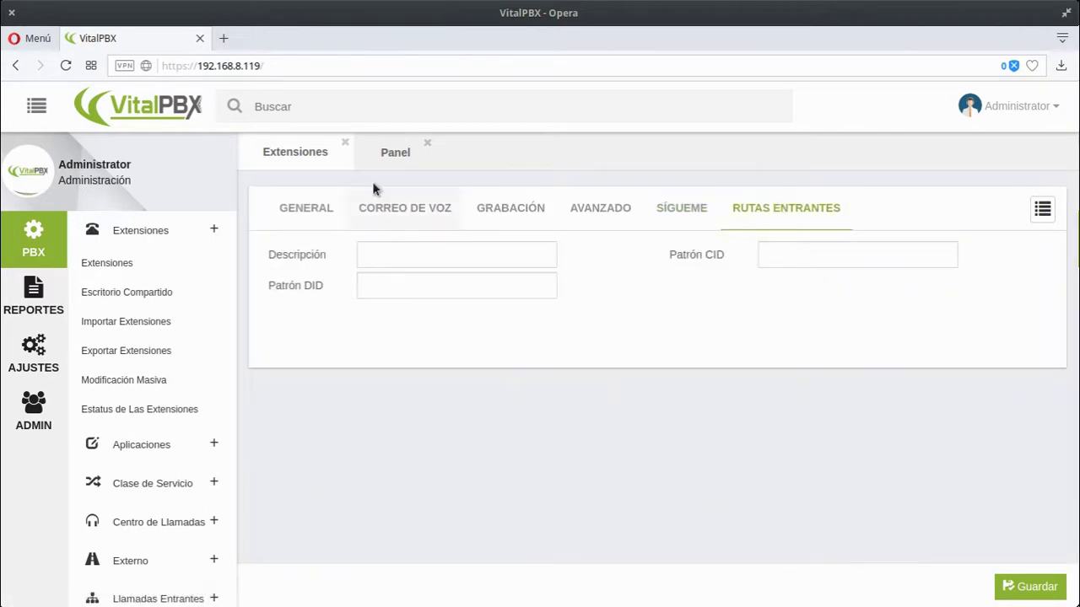
pyautogui.click(284, 207)
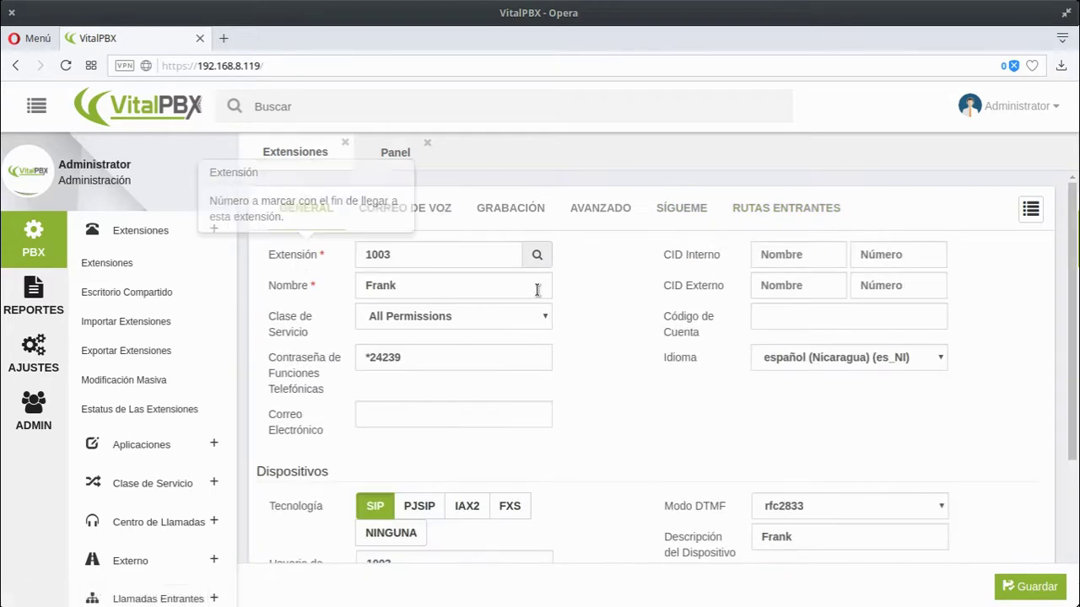
pyautogui.scroll(-3, 570, 361)
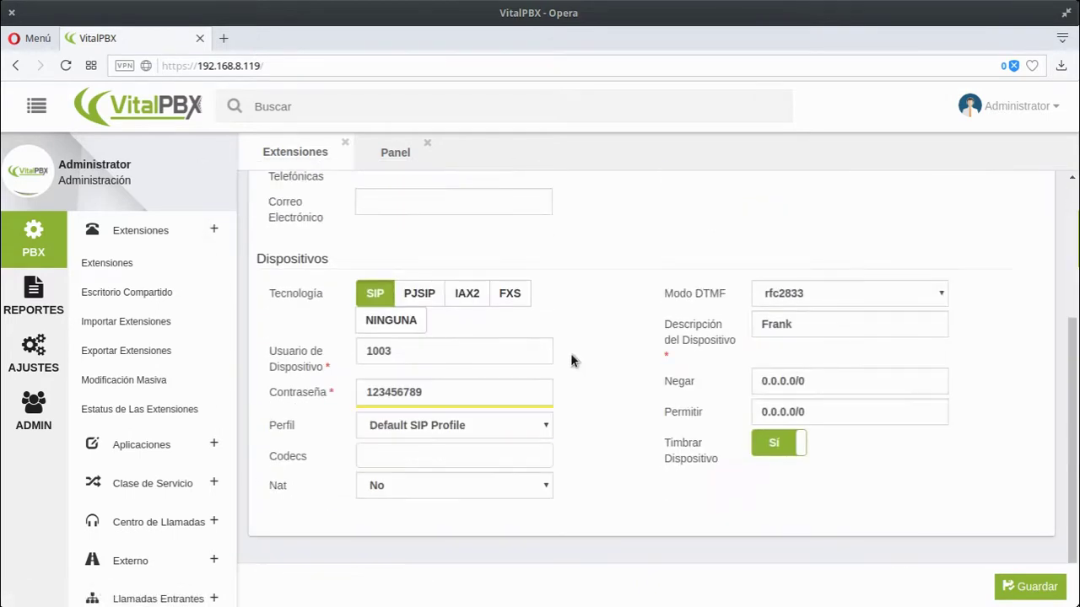
pyautogui.click(1025, 585)
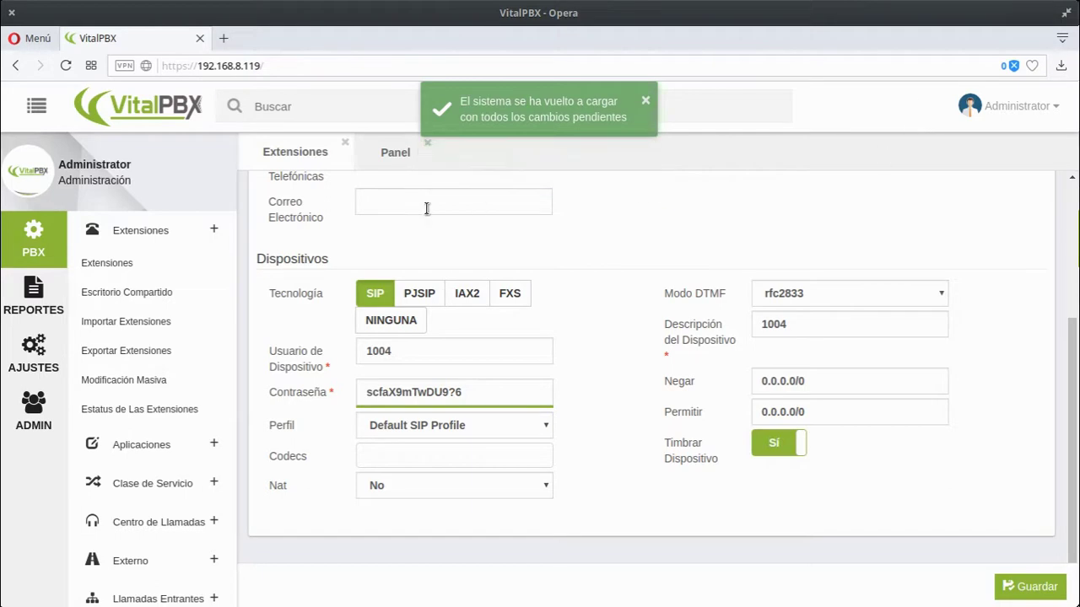
pyautogui.scroll(5, 477, 211)
# - Name extension 1004 'Harbey', correcting the misspelled 'Habrye'
pyautogui.click(382, 291)
pyautogui.write('Habrye')
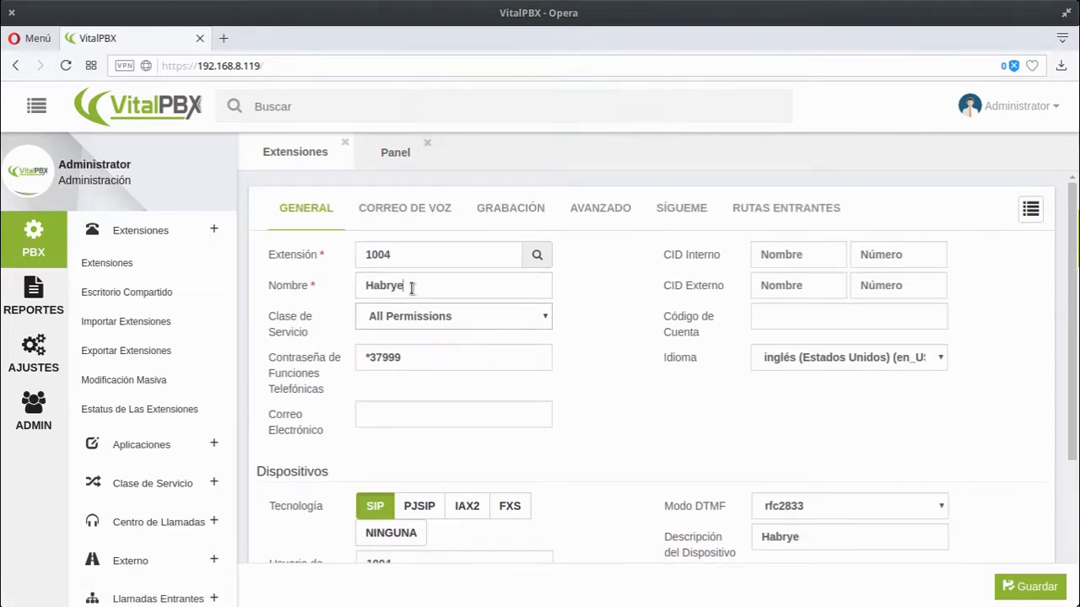
pyautogui.moveTo(411, 289); pyautogui.dragTo(352, 278)
pyautogui.write('Harbey')
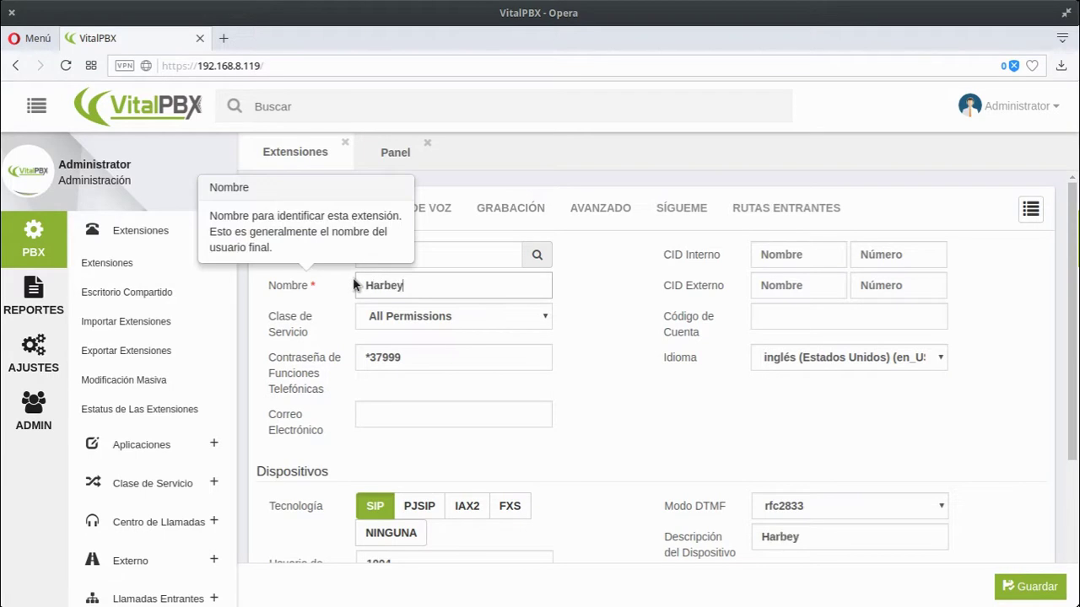
# - Replace the generated device password with a new one
pyautogui.scroll(-5, 513, 455)
pyautogui.click(434, 406)
pyautogui.hotkey('ctrl', 'a')
pyautogui.write('1')
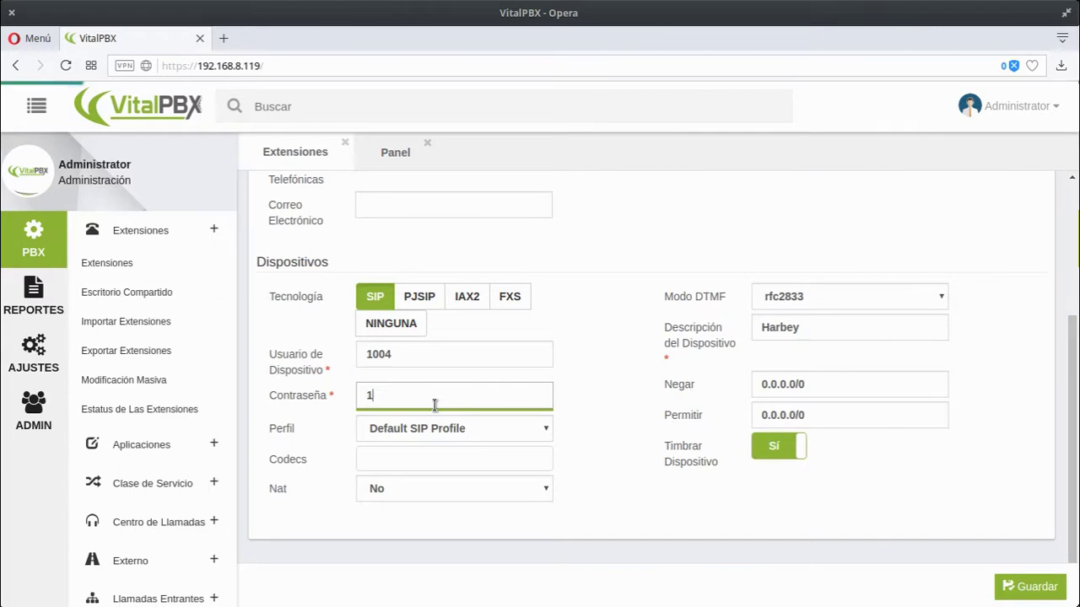
pyautogui.write('23456789')
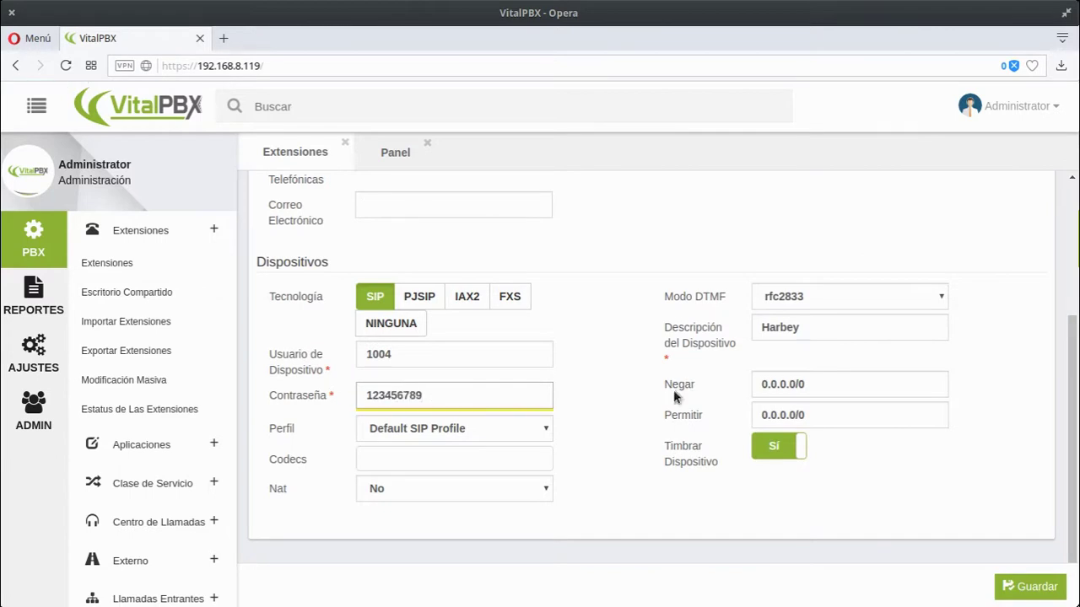
pyautogui.scroll(5, 650, 284)
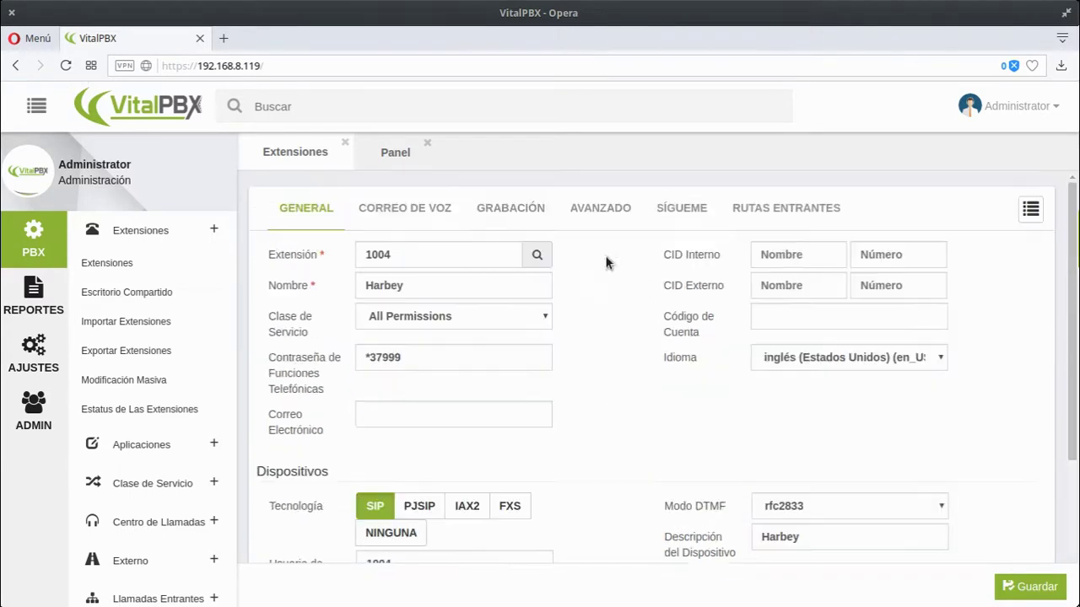
# - Turn on outgoing, incoming and internal call recording for extension 1004
pyautogui.click(581, 221)
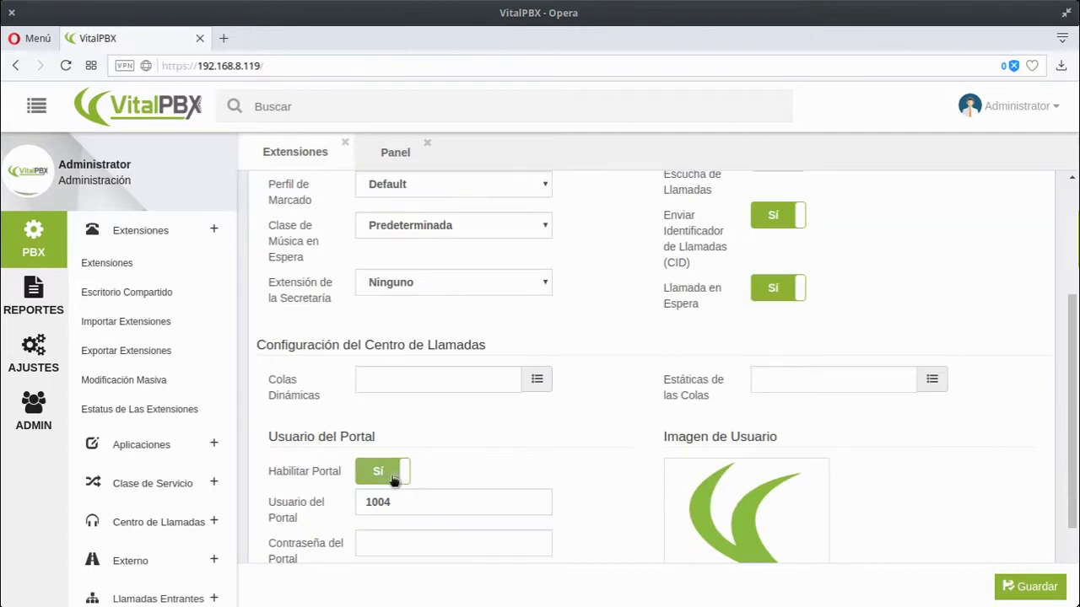
pyautogui.scroll(5, 608, 447)
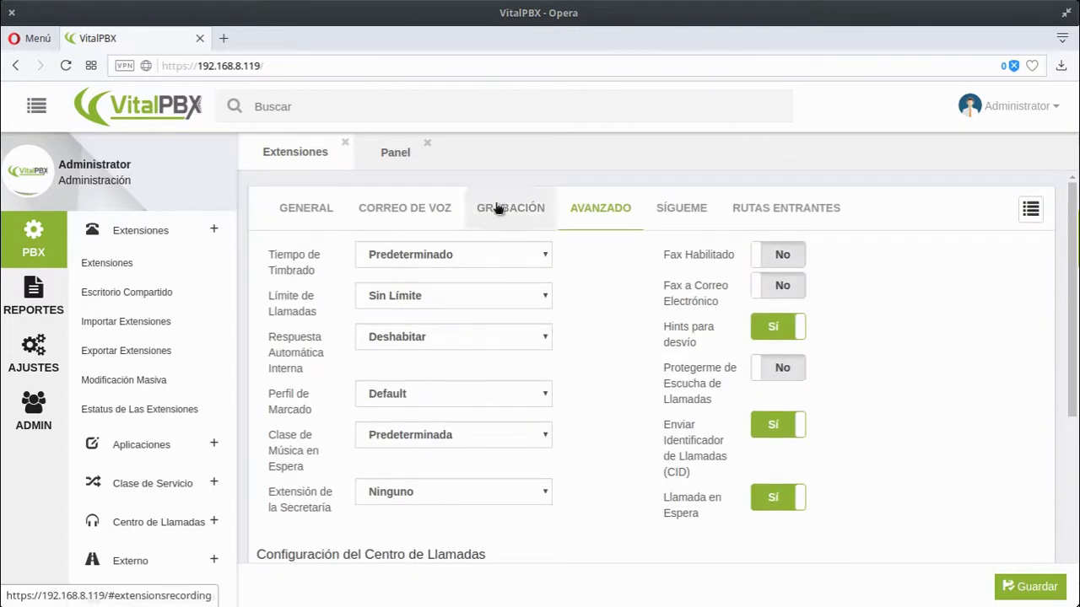
pyautogui.click(504, 208)
pyautogui.click(383, 253)
pyautogui.click(384, 285)
pyautogui.click(771, 255)
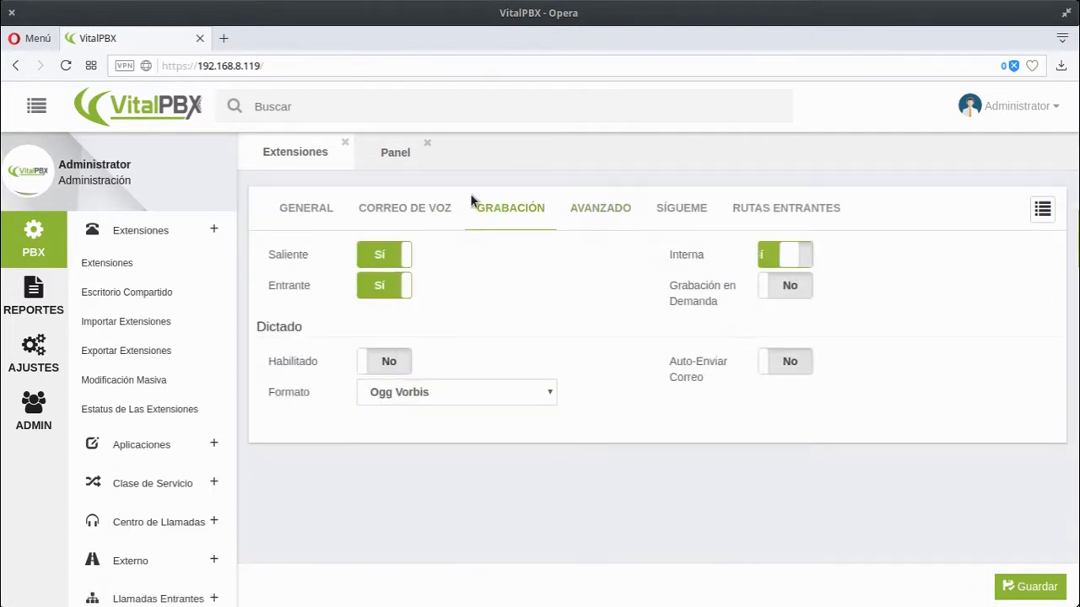
# - Enable deletion of voicemail messages and save extension 1004
pyautogui.click(387, 199)
pyautogui.click(384, 326)
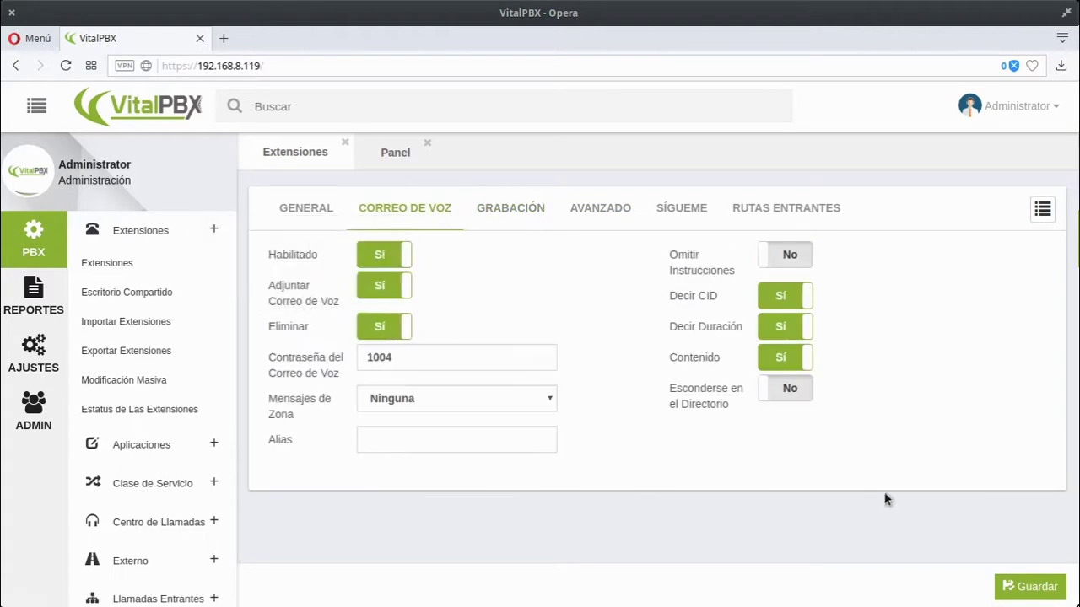
pyautogui.click(1018, 583)
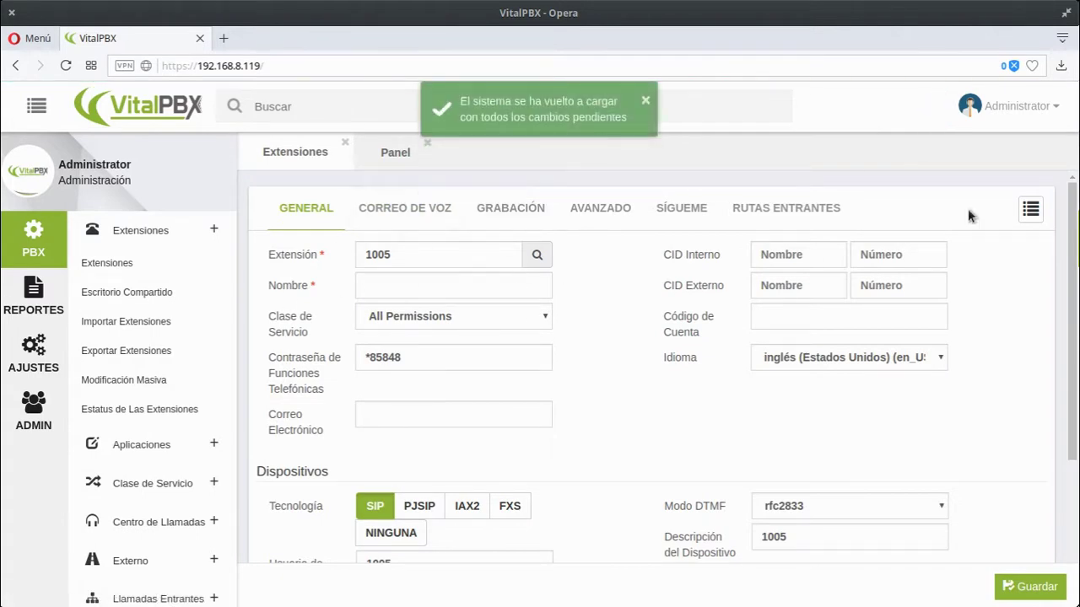
# - Delete extension 1002 and verify only 1003 and 1004 remain in the extensions list
pyautogui.doubleClick(1022, 211)
pyautogui.click(1021, 212)
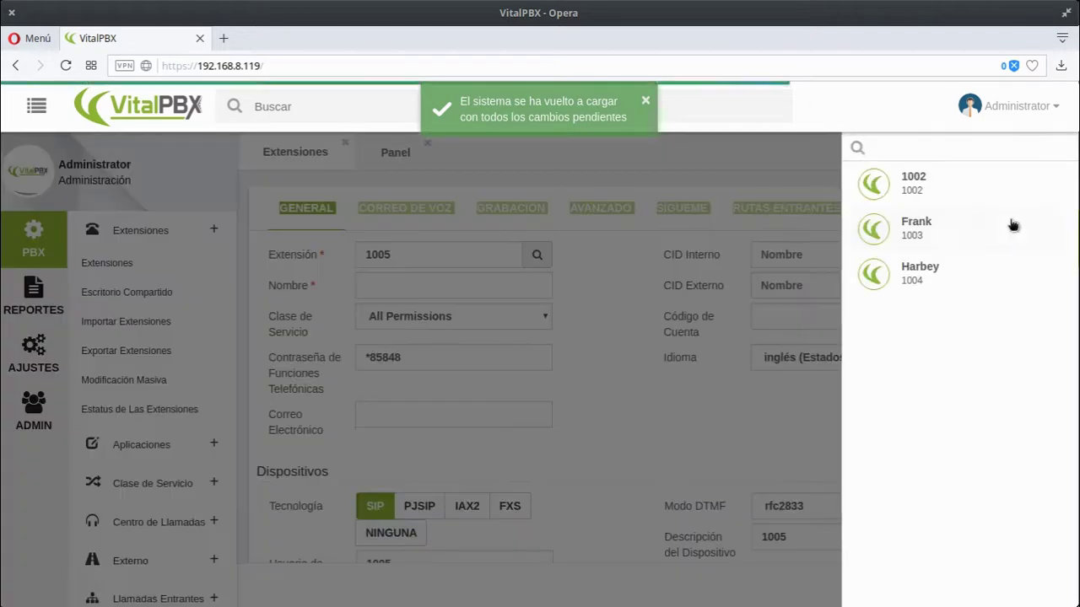
pyautogui.click(962, 177)
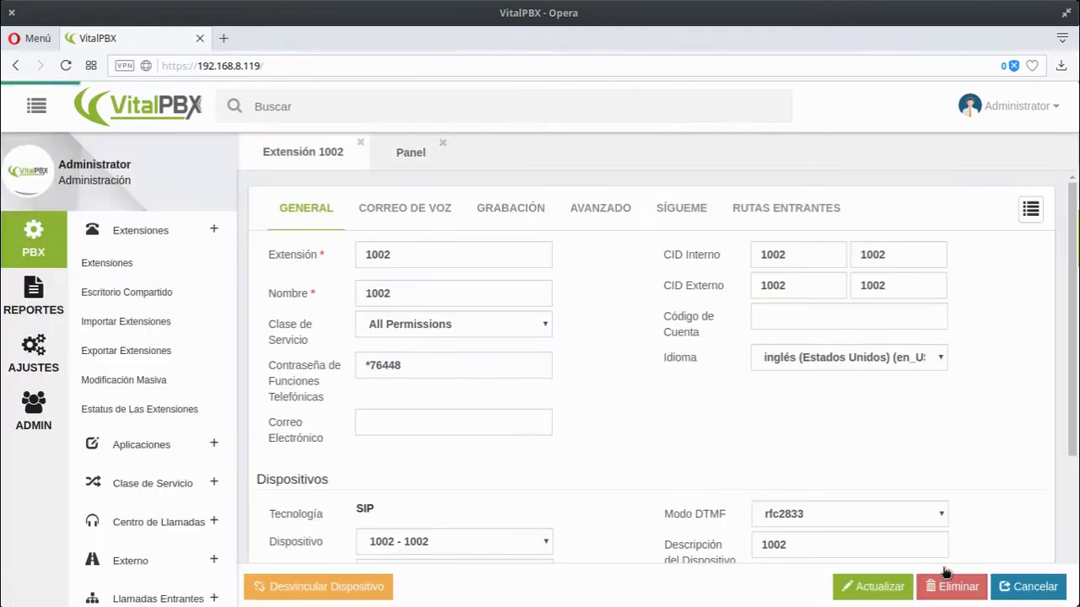
pyautogui.click(947, 585)
pyautogui.click(727, 226)
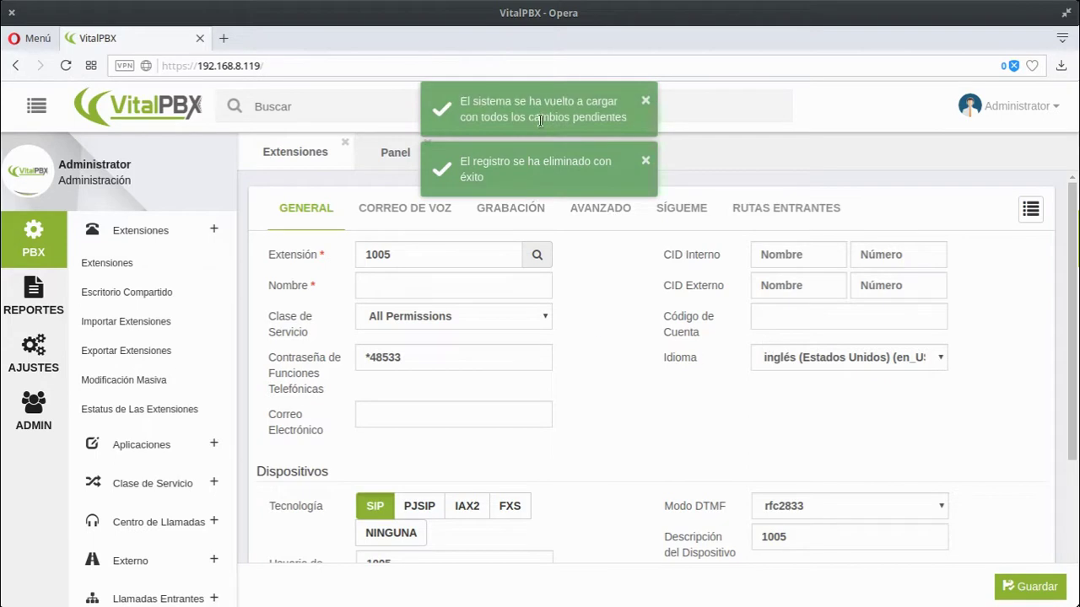
pyautogui.click(1030, 209)
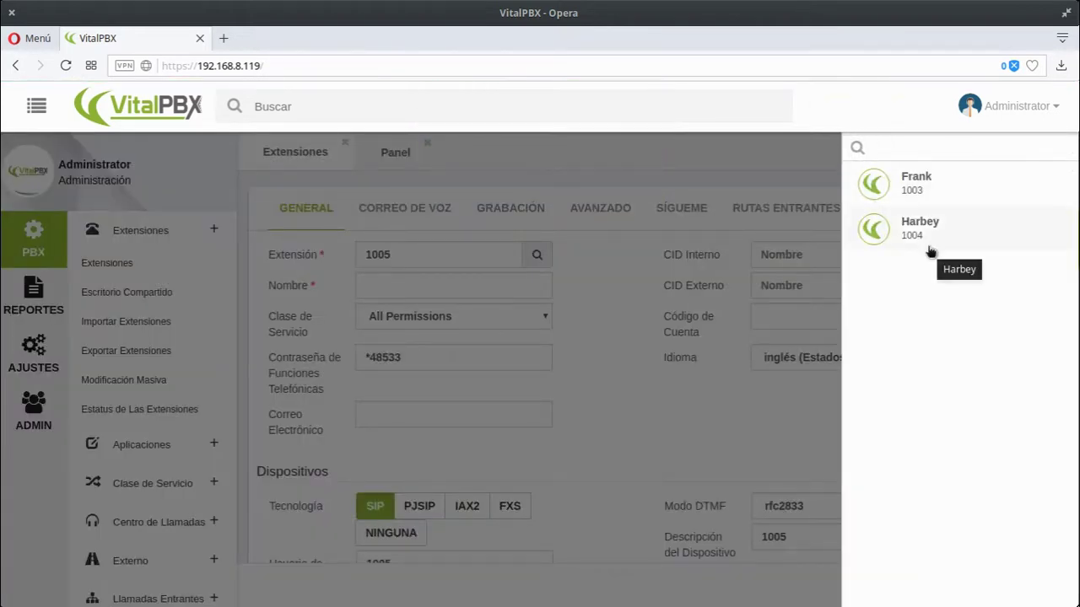
pyautogui.click(619, 219)
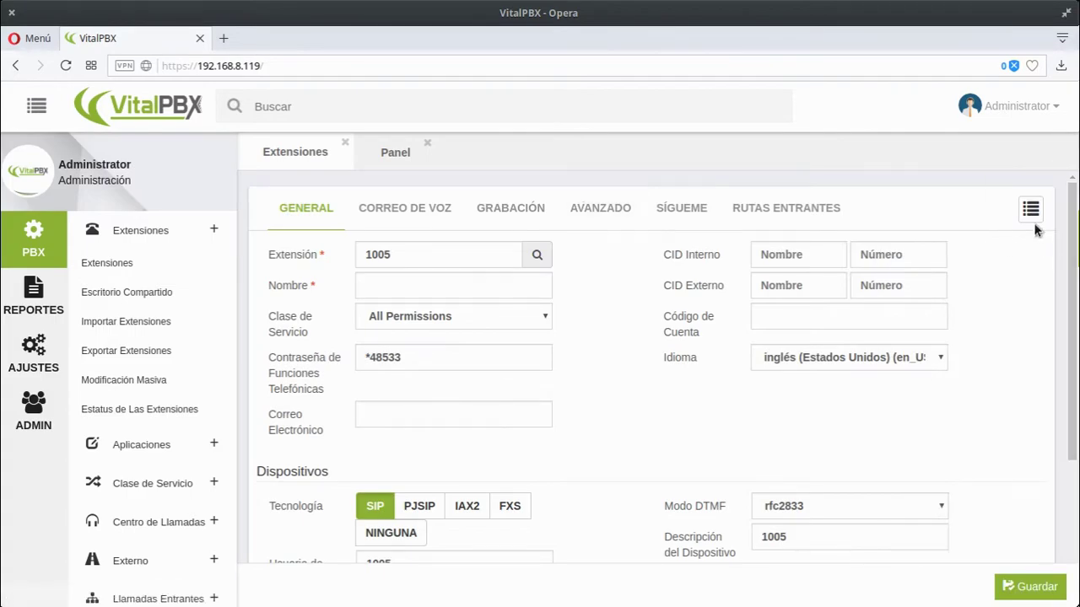
# - Open Reportes > Estados > Dispositivos and confirm SIP devices 1003 and 1004 show UNKNOWN
pyautogui.click(42, 302)
pyautogui.click(96, 301)
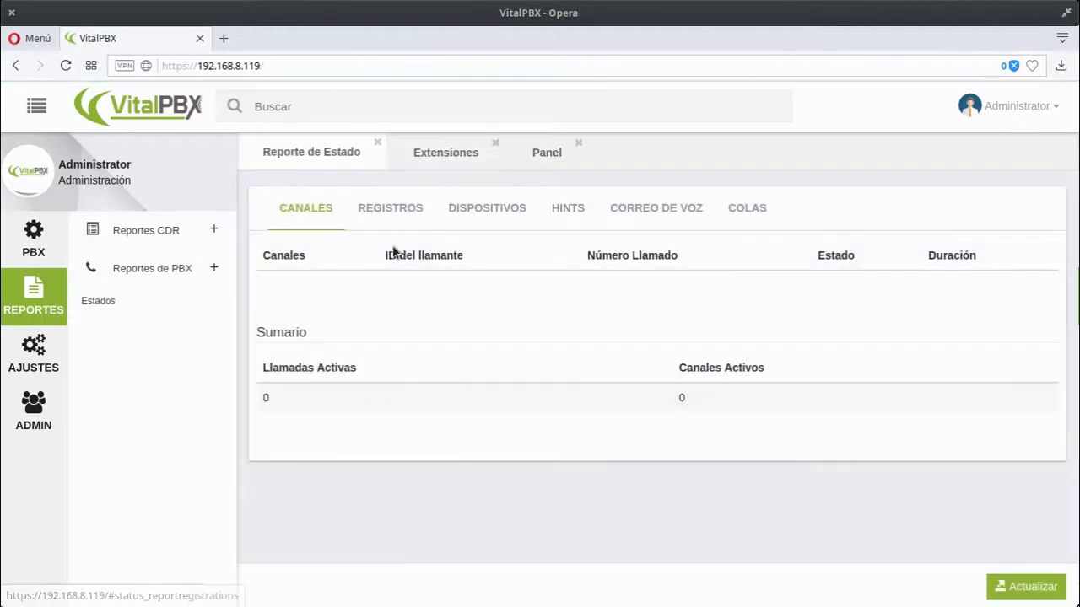
pyautogui.click(480, 222)
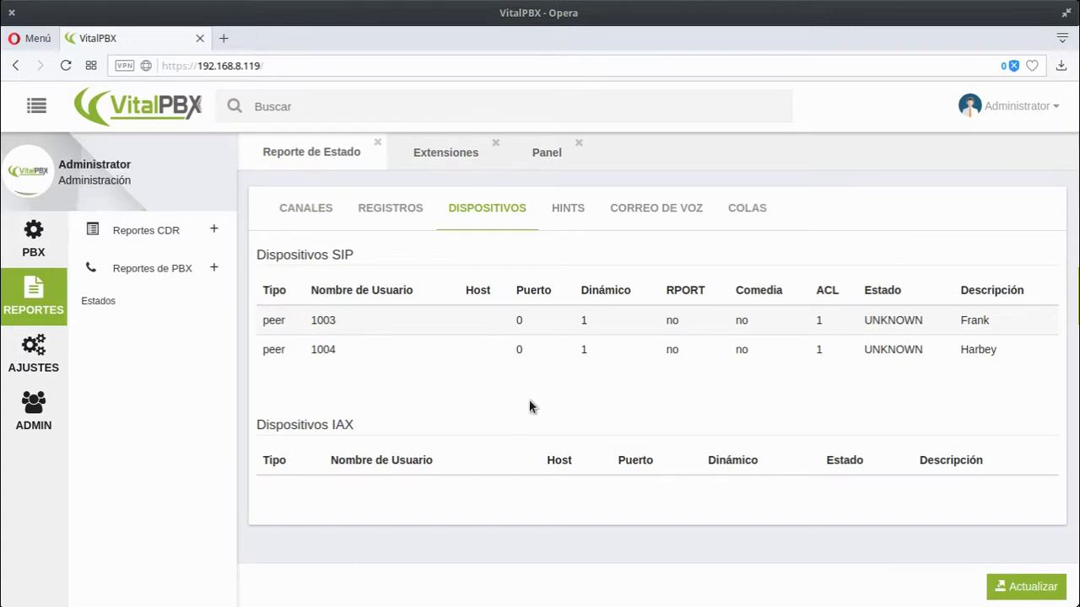
pyautogui.moveTo(867, 320); pyautogui.dragTo(927, 318)
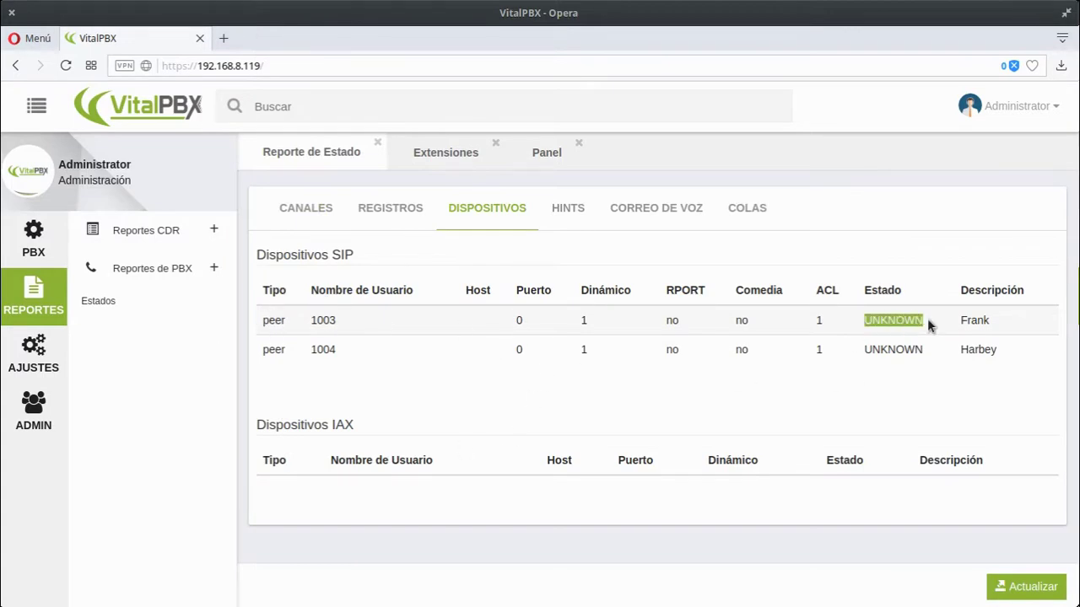
pyautogui.click(644, 409)
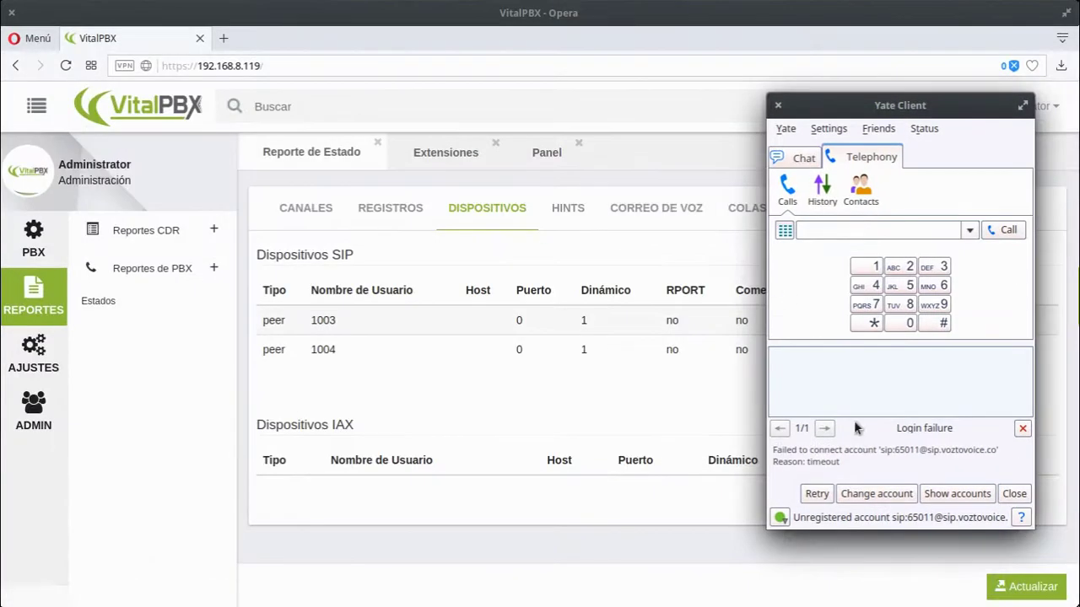
# - Dismiss the existing account editor and start a new SIP account in Yate's Accounts list
pyautogui.click(875, 494)
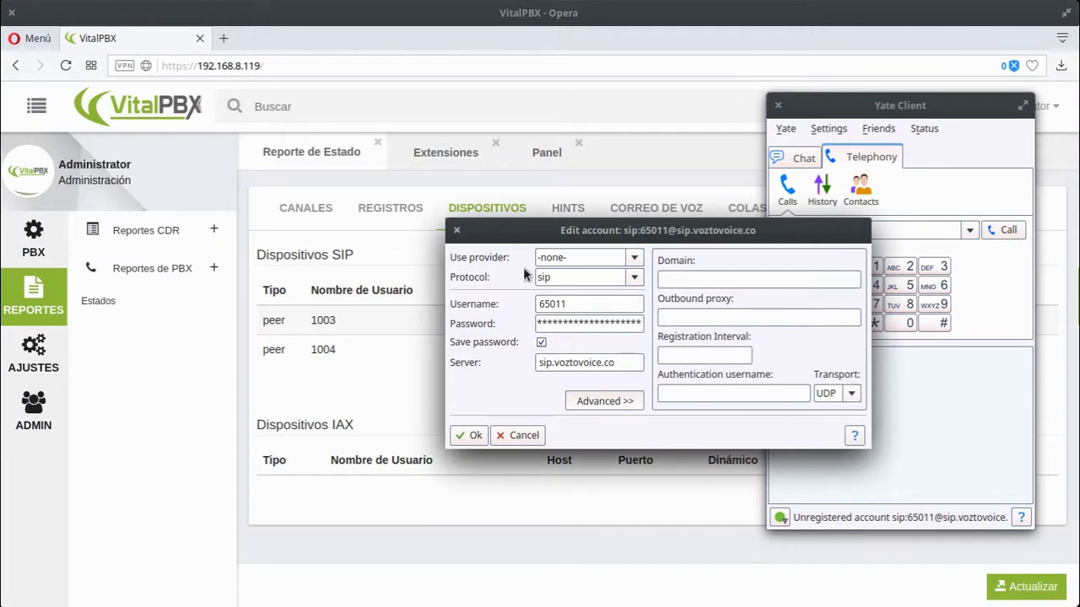
pyautogui.click(456, 229)
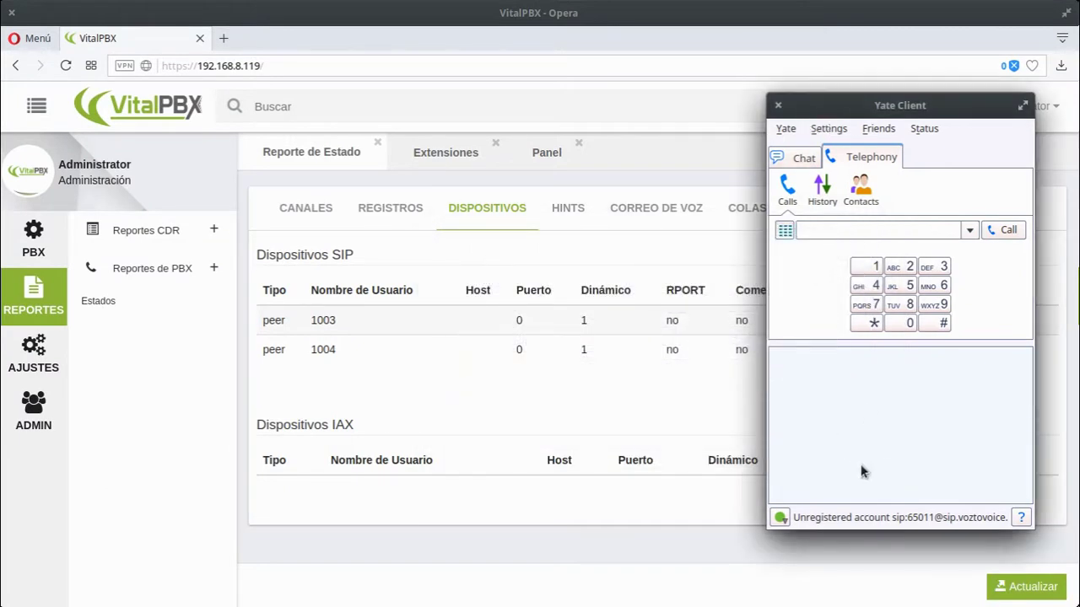
pyautogui.click(828, 130)
pyautogui.click(829, 167)
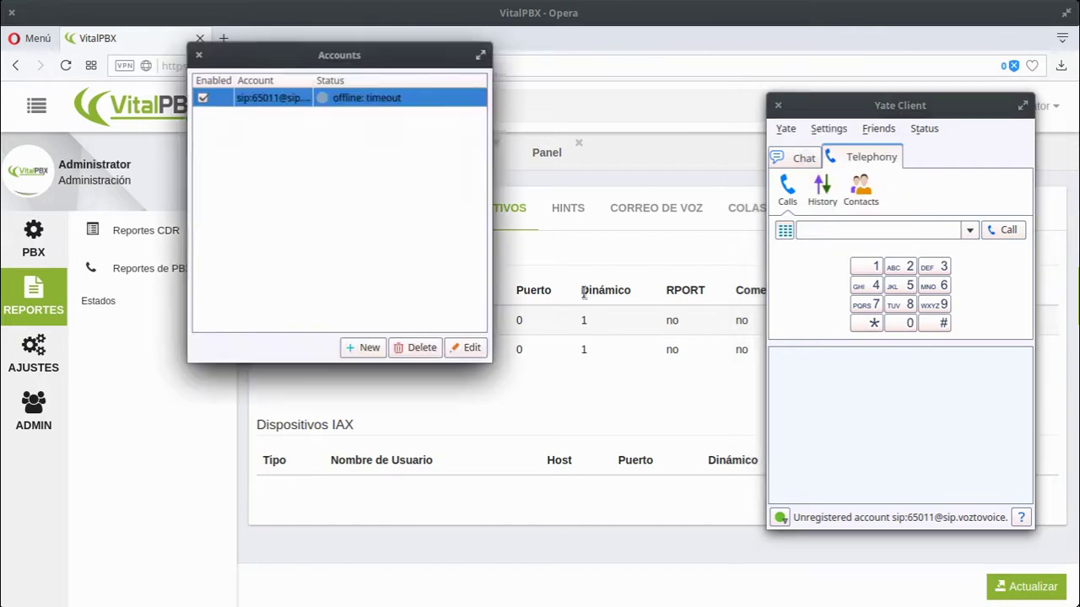
pyautogui.click(366, 347)
# - Enter username 1003, its password and server 192.168.8.119, and save the account
pyautogui.click(584, 307)
pyautogui.write('10')
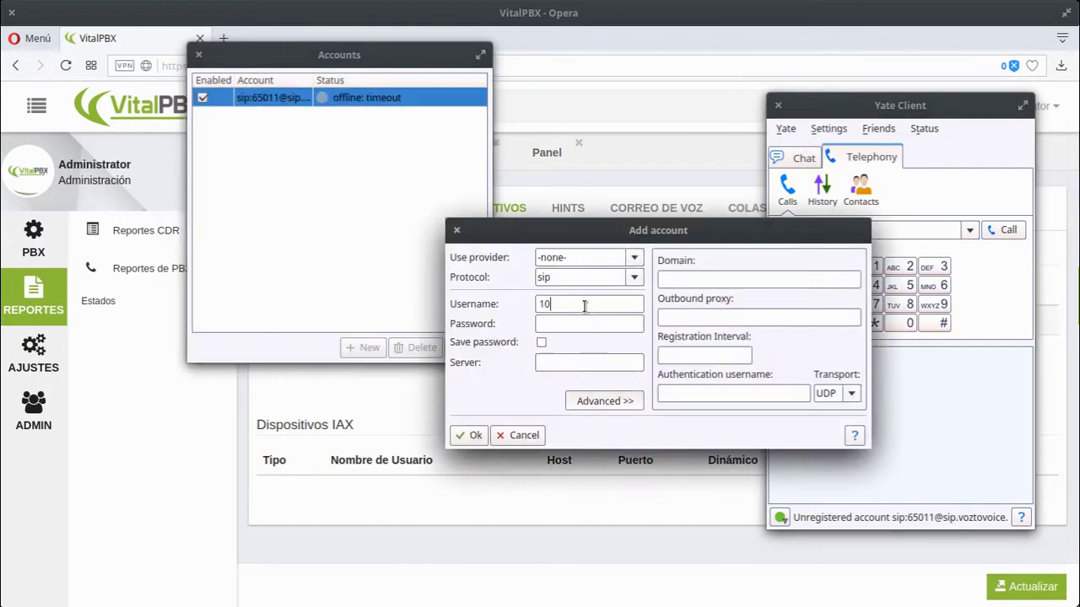
pyautogui.write('03*********')
pyautogui.click(574, 363)
pyautogui.write('192.')
pyautogui.press('BackSpace')
pyautogui.write('8.119')
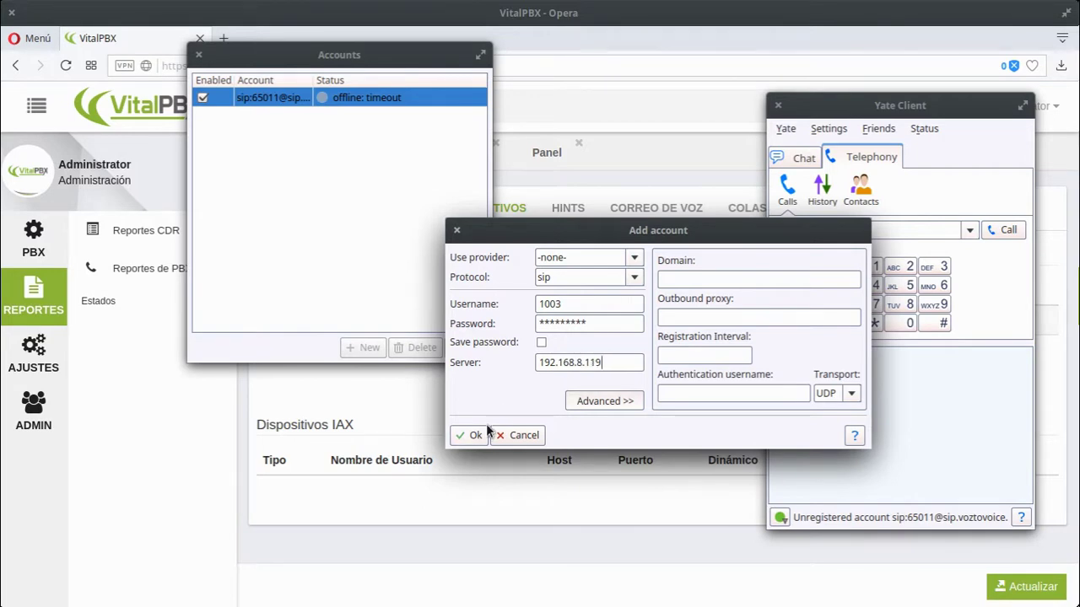
pyautogui.click(474, 435)
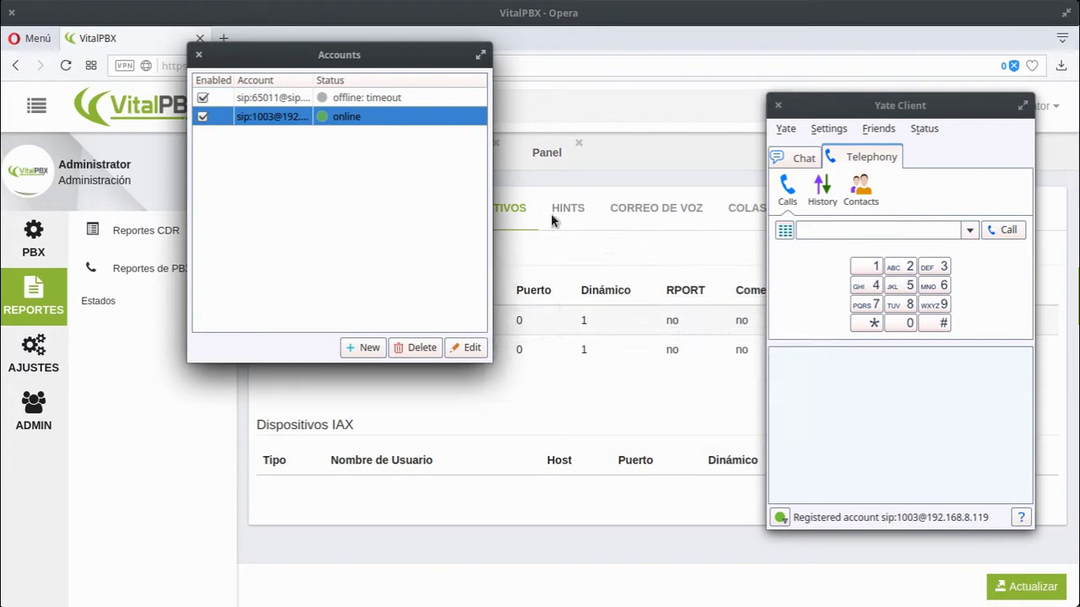
pyautogui.click(607, 244)
# - Refresh SIP devices so 1003 shows OK from 192.168.8.117, also checking the Canales report
pyautogui.click(1020, 585)
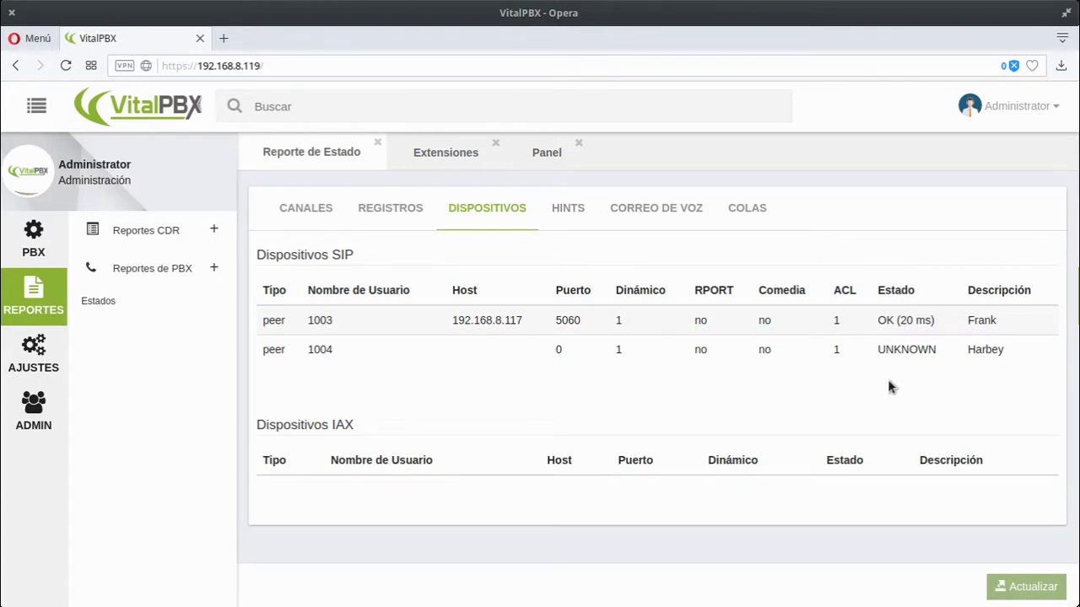
pyautogui.click(314, 208)
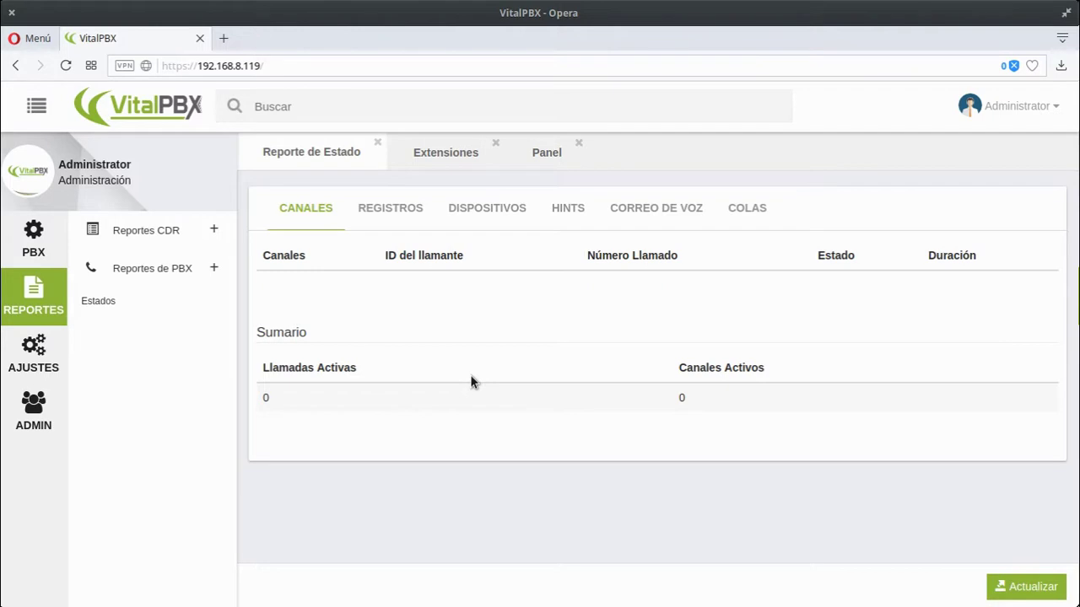
pyautogui.click(1019, 588)
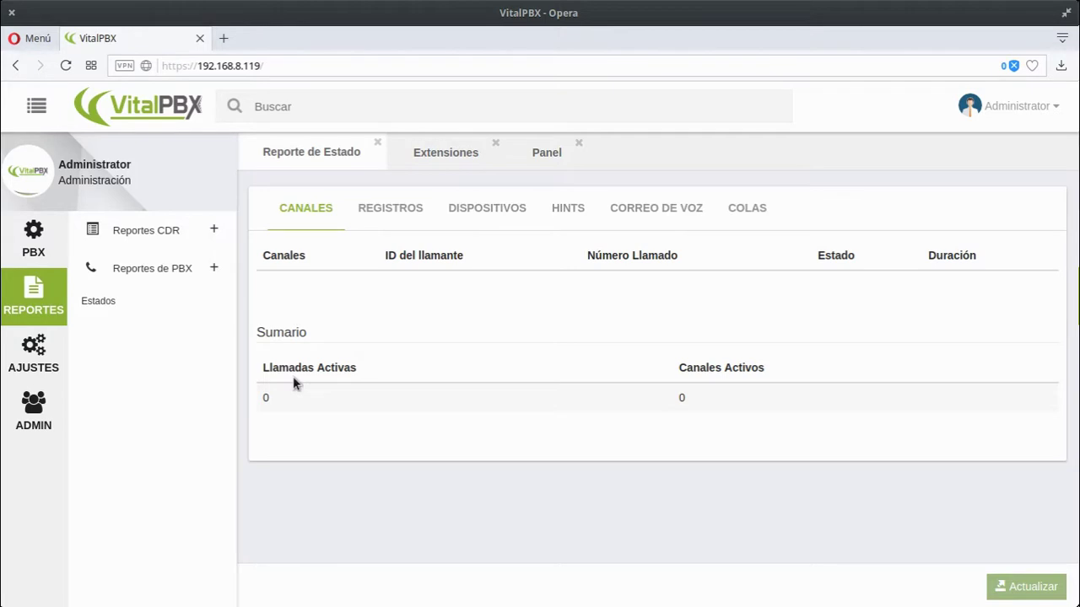
pyautogui.click(515, 224)
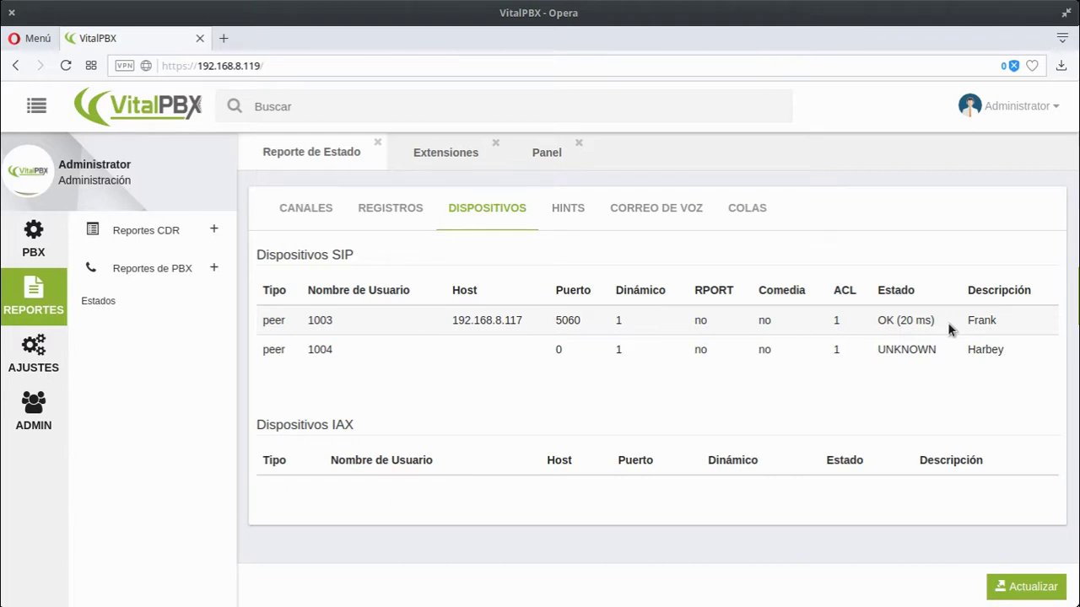
# - Close Yate's Accounts window, refresh devices to show 1004 registered from 192.168.8.107, then view Registros and Canales
pyautogui.moveTo(0, 0)
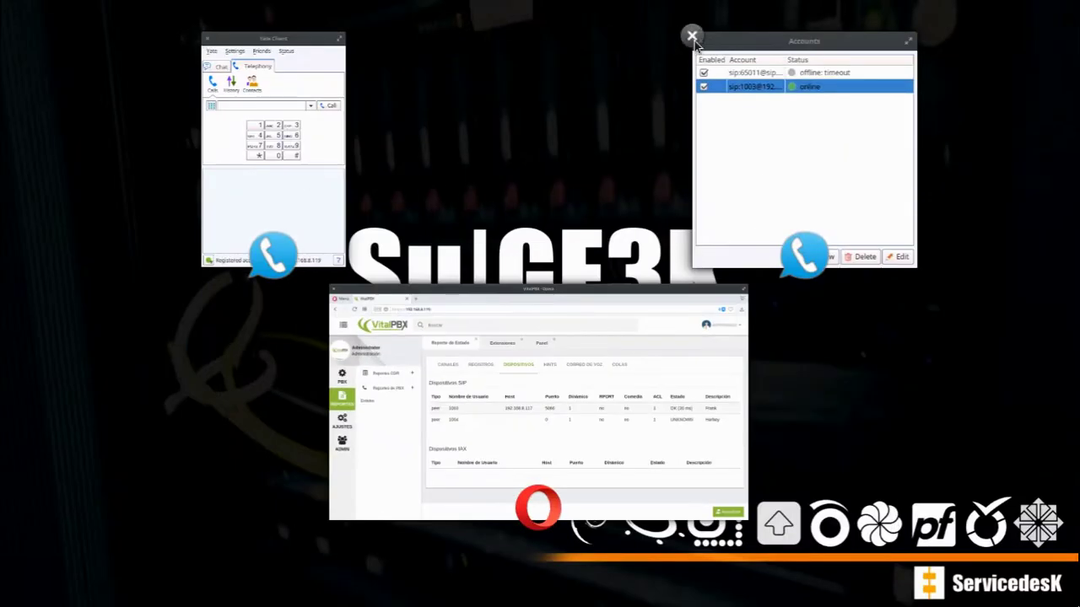
pyautogui.click(691, 37)
pyautogui.click(448, 212)
pyautogui.moveTo(879, 118); pyautogui.dragTo(432, 157)
pyautogui.click(1026, 586)
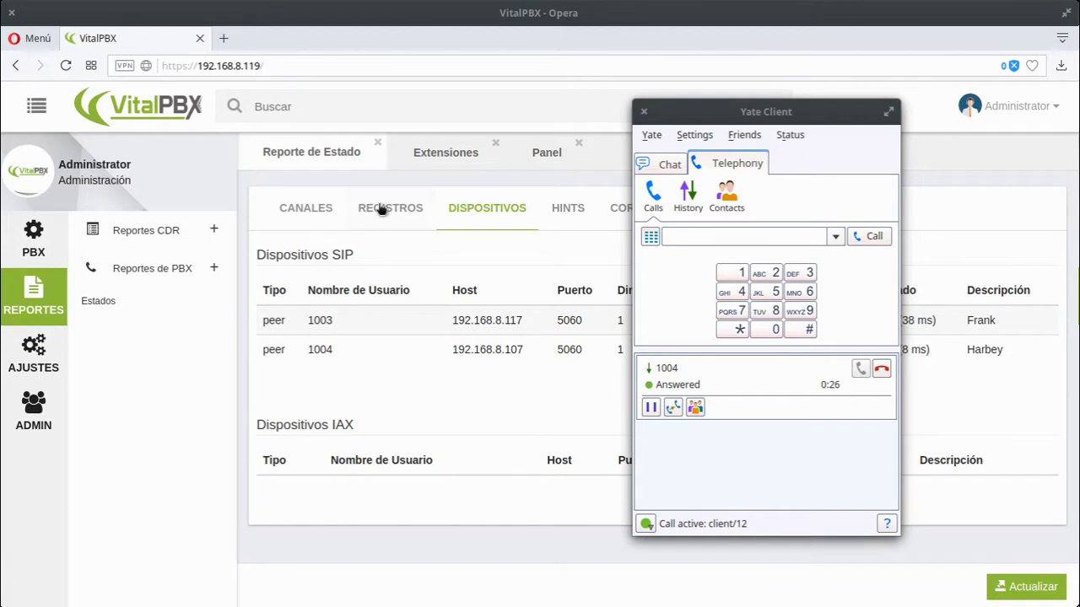
pyautogui.click(387, 205)
pyautogui.click(318, 212)
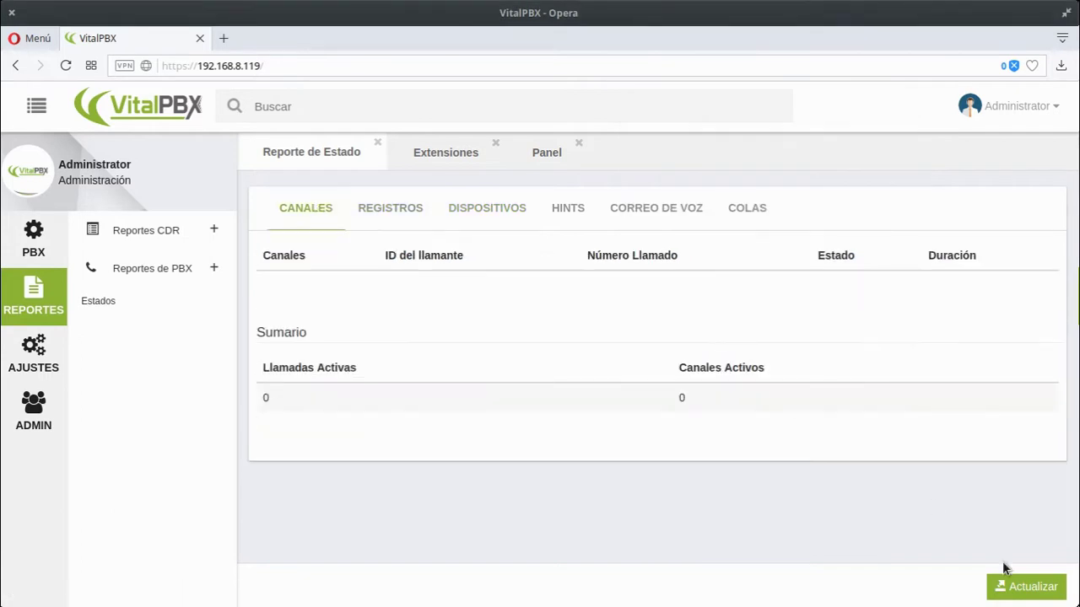
# - Refresh the Canales report twice to show 1004 calling 1003, both channels Up
pyautogui.click(1021, 582)
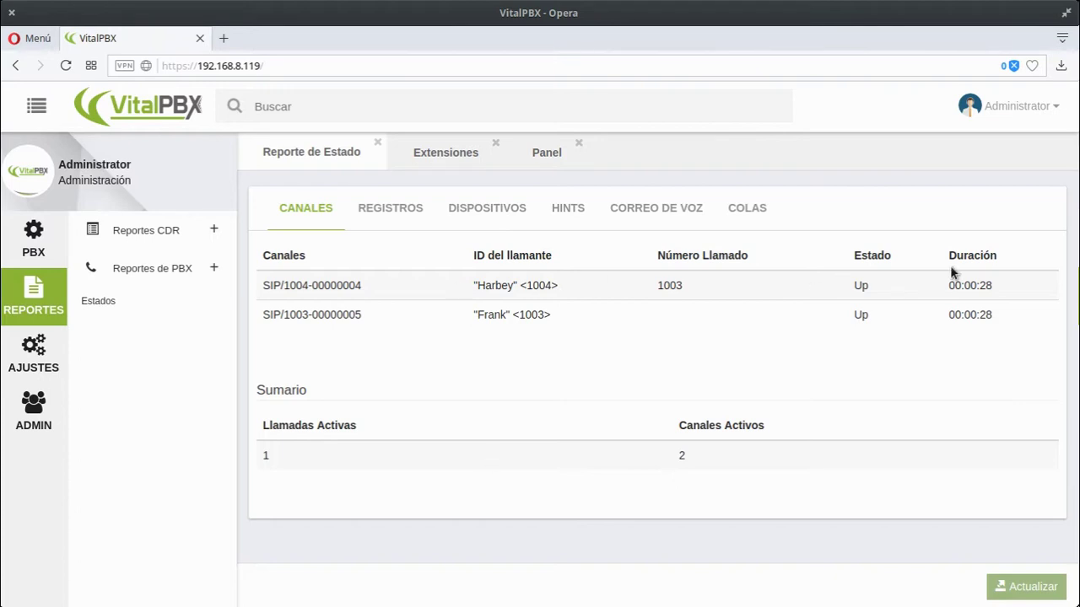
pyautogui.click(1037, 583)
# - Open the CDR log and scroll across to Harbey's 1004-to-1003 call: 1:07 duration, 0:57 talk
pyautogui.click(156, 231)
pyautogui.click(116, 291)
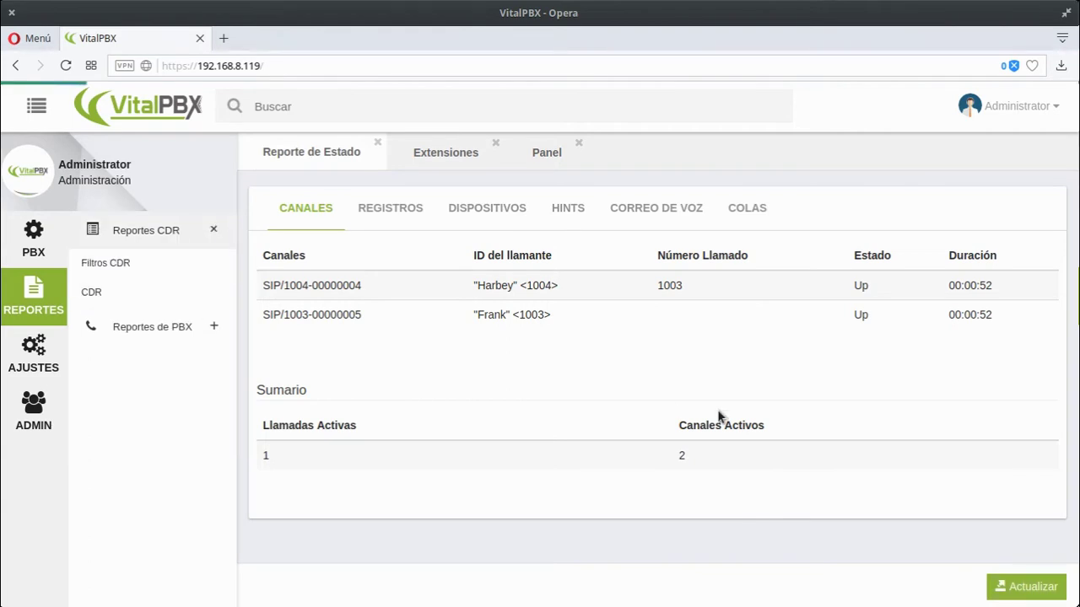
pyautogui.scroll(-1, 600, 455)
pyautogui.scroll(-3, 489, 482)
pyautogui.scroll(2, 485, 463)
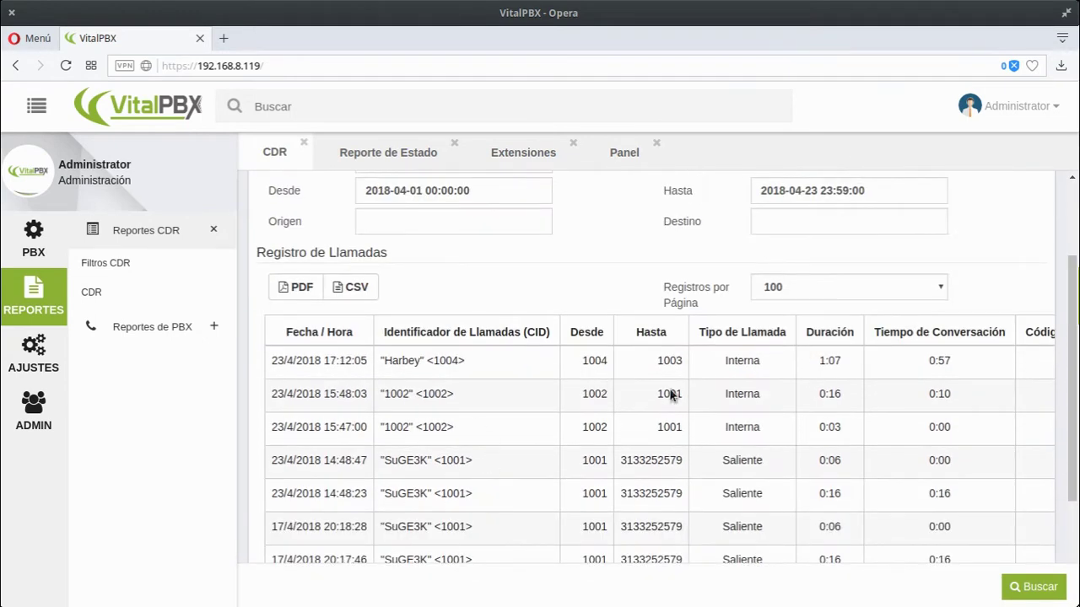
pyautogui.scroll(-3, 603, 422)
pyautogui.moveTo(581, 496); pyautogui.dragTo(1024, 494)
pyautogui.scroll(3, 1032, 362)
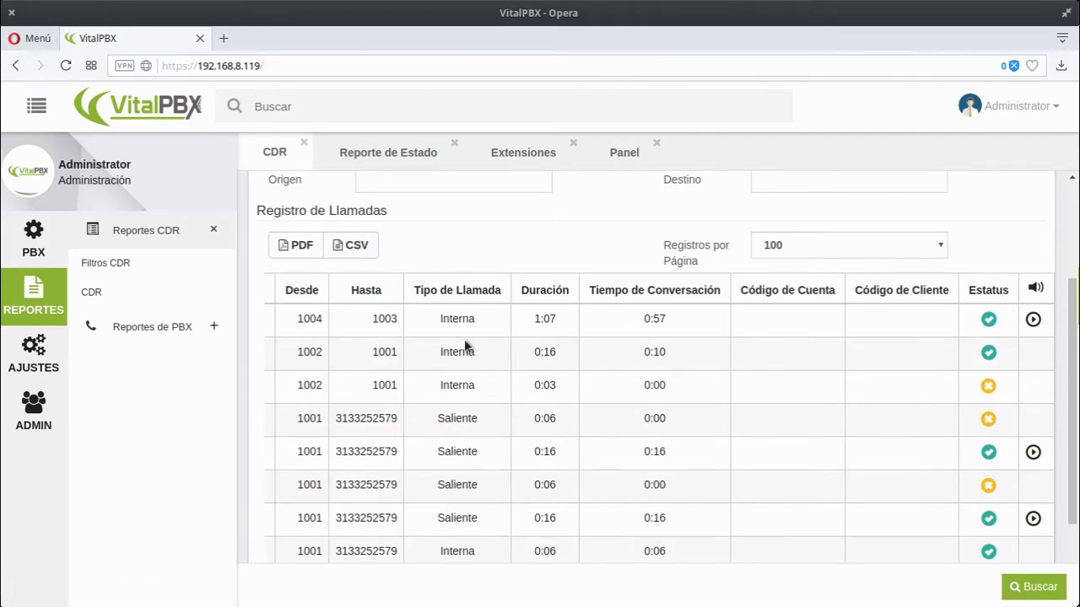
# - Open PBX Extensiones, showing the blank form for new extension 1005
pyautogui.click(27, 252)
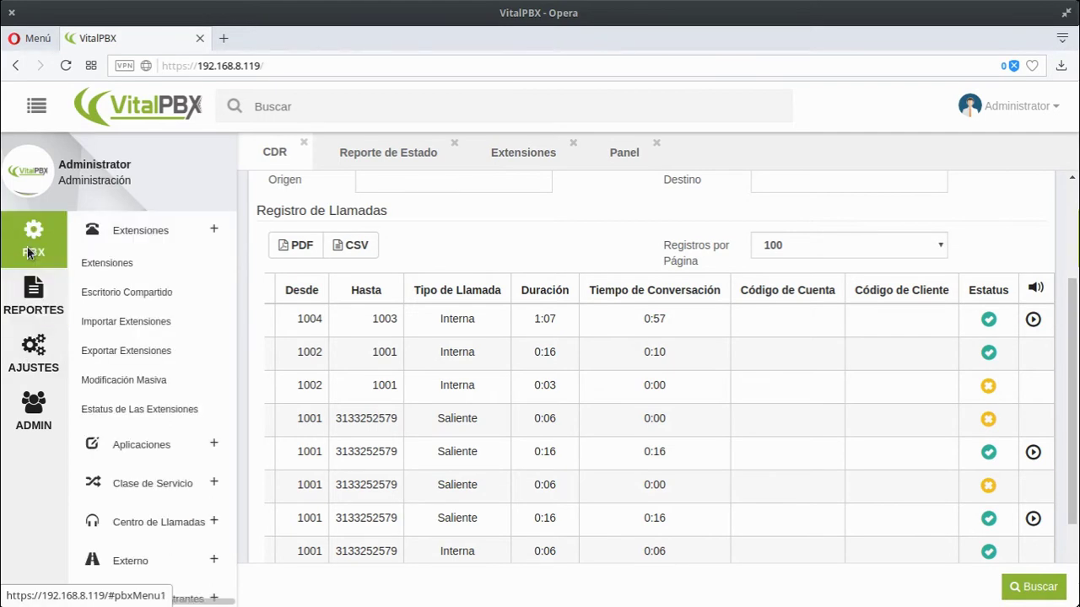
pyautogui.click(122, 266)
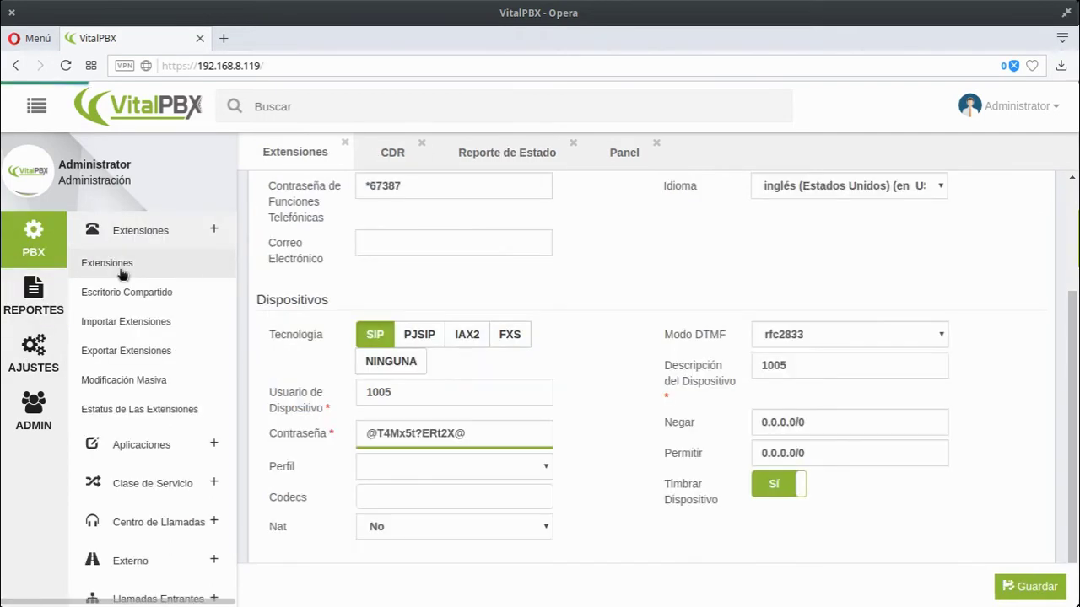
pyautogui.scroll(1, 556, 298)
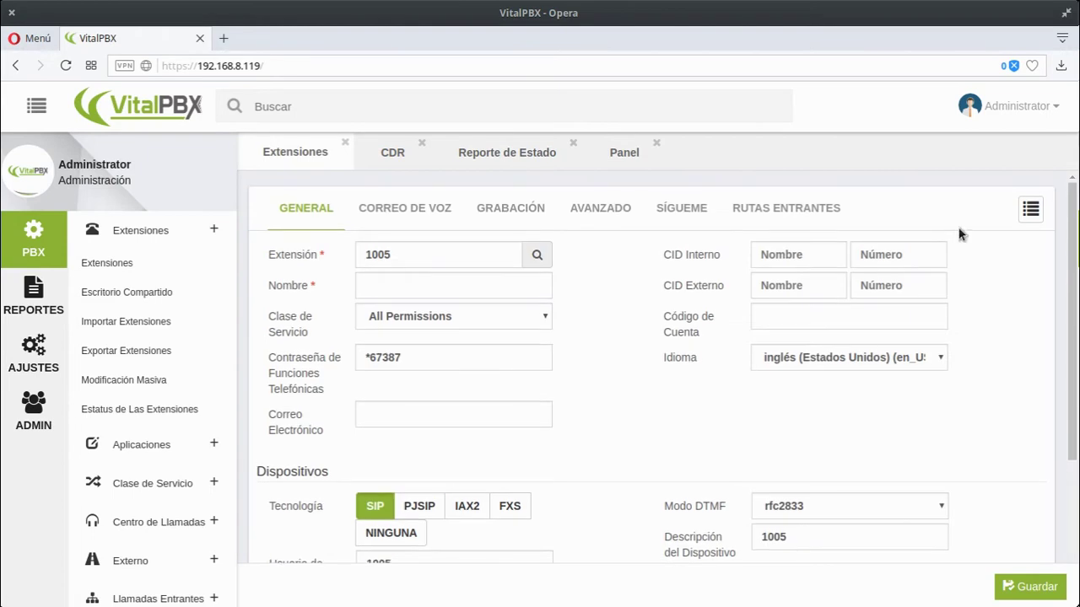
# - Search the contacts panel for 1003, then for Harbey, and close it
pyautogui.click(1031, 207)
pyautogui.click(928, 147)
pyautogui.write('1003')
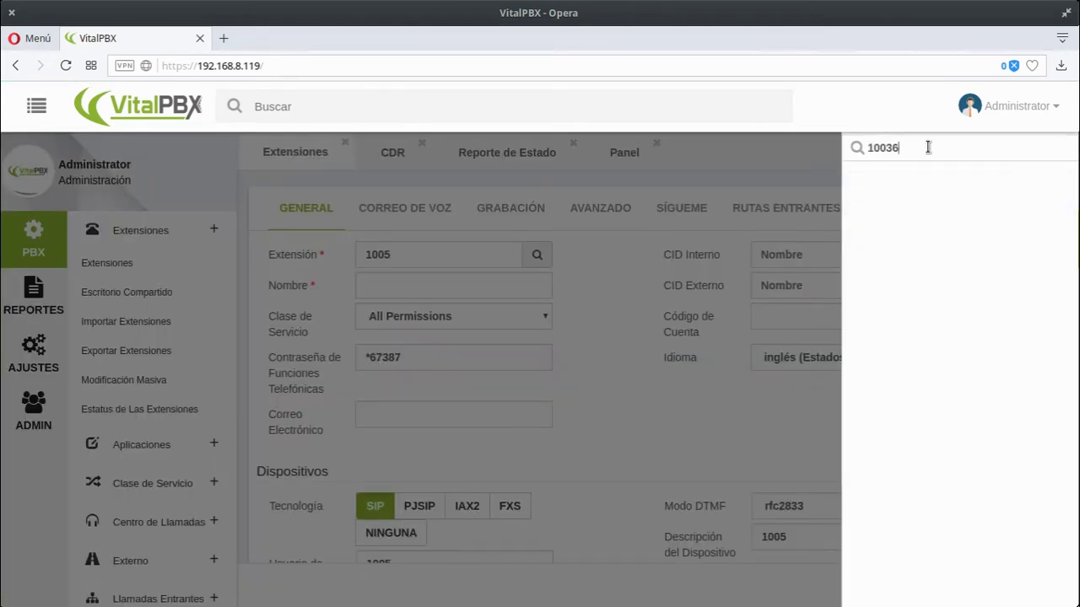
pyautogui.doubleClick(927, 147)
pyautogui.write('Harbey')
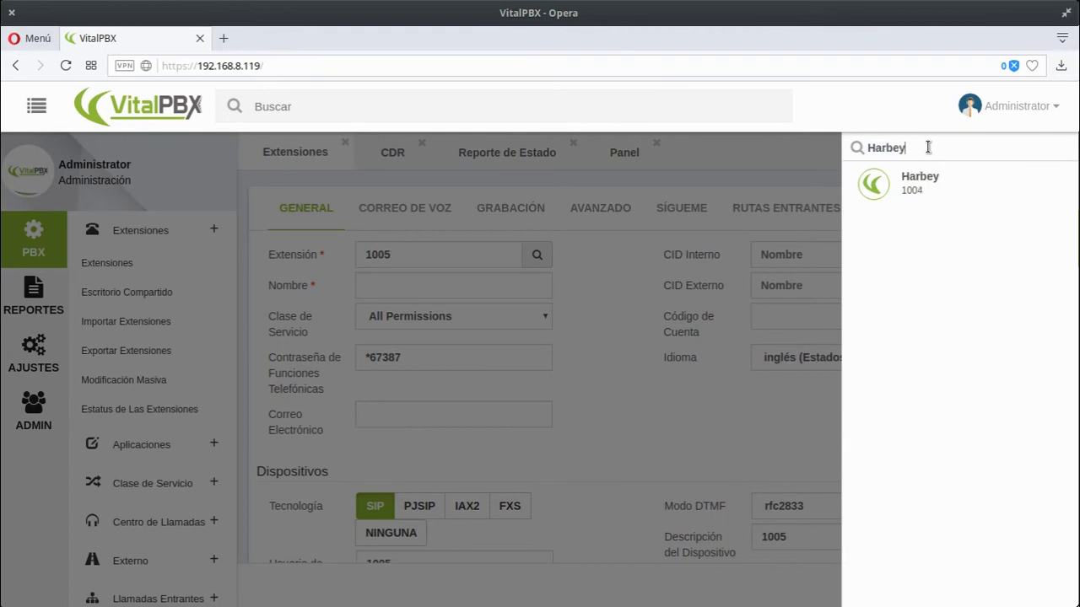
pyautogui.click(732, 156)
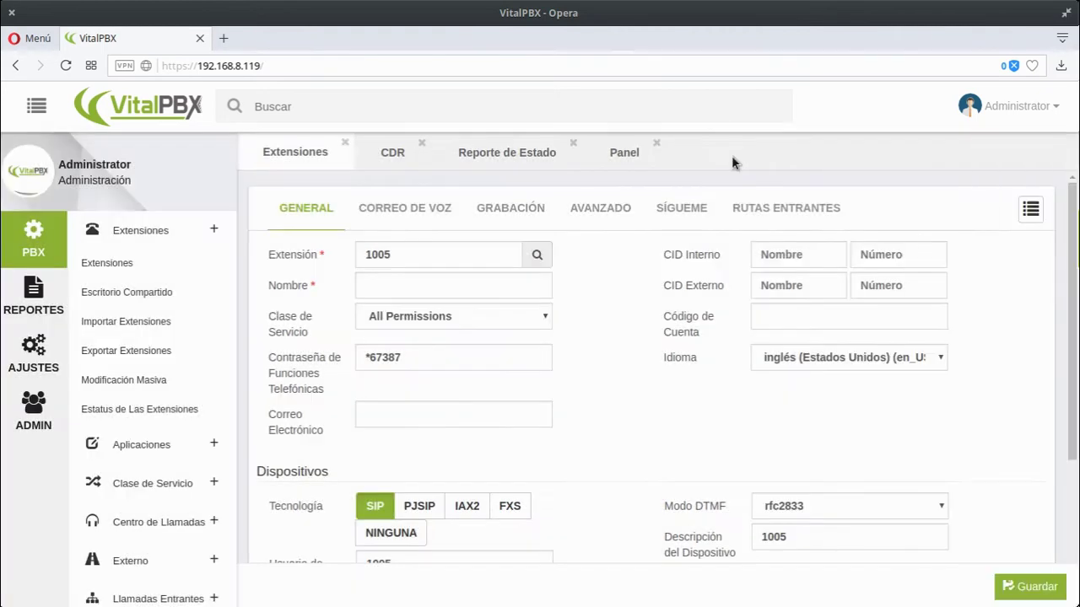